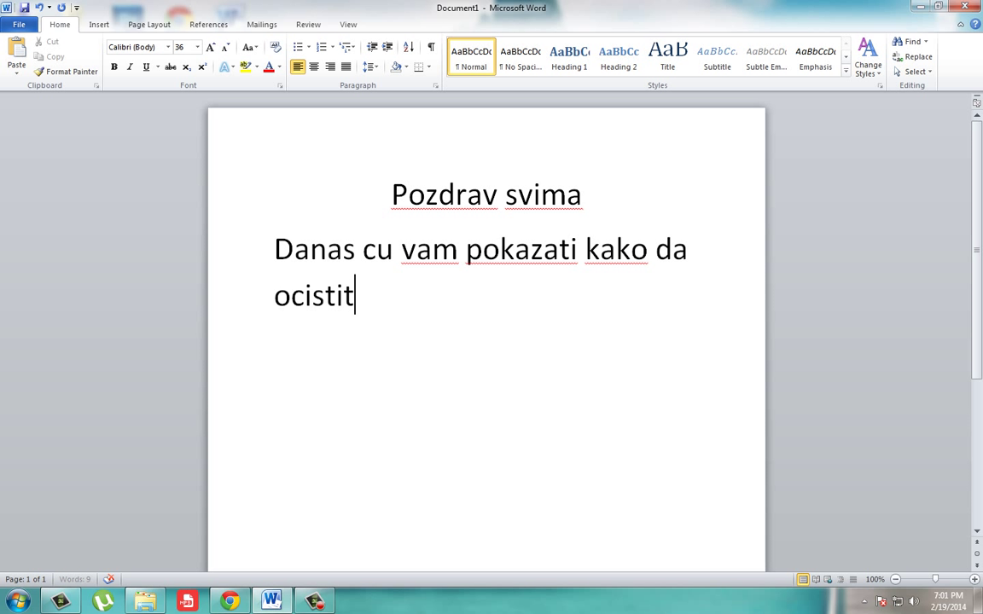
Replace the unfinished word "ocistit" at the end of the second paragraph with "ubrzate windows 7"
{"action": "key", "text": "BackSpace"}
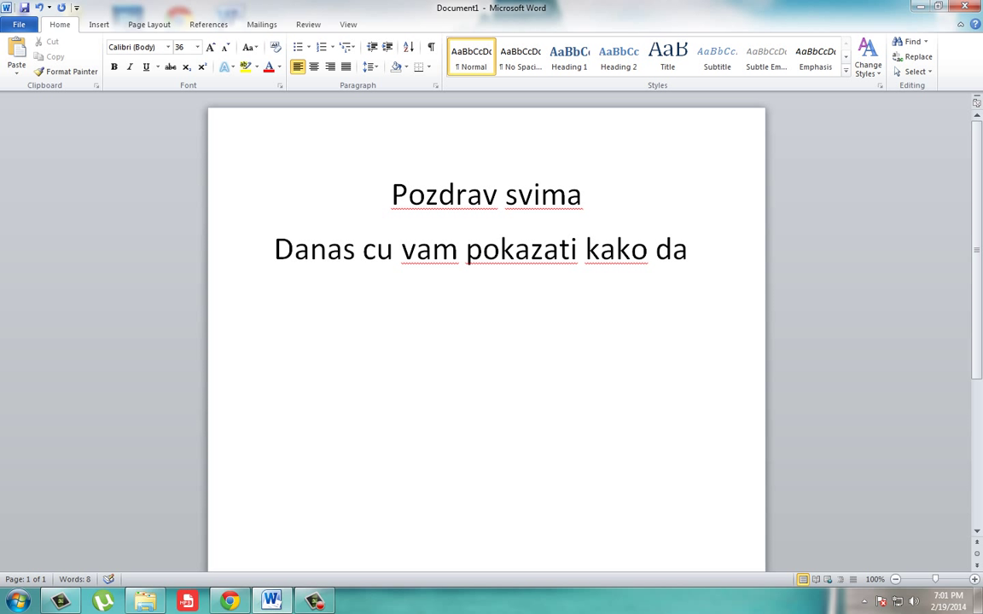
{"action": "type", "text": "ubr"}
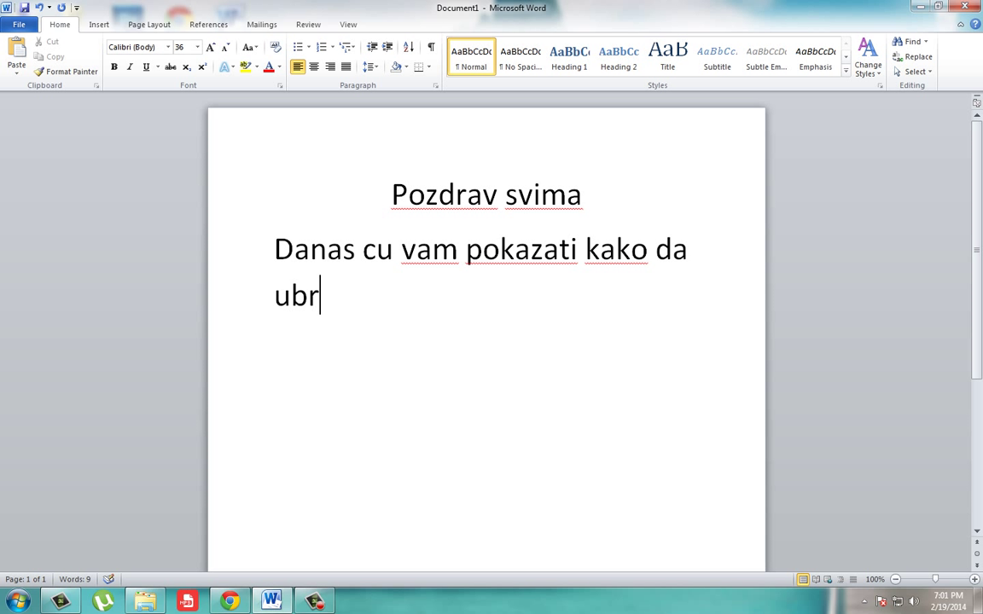
{"action": "type", "text": "zate w"}
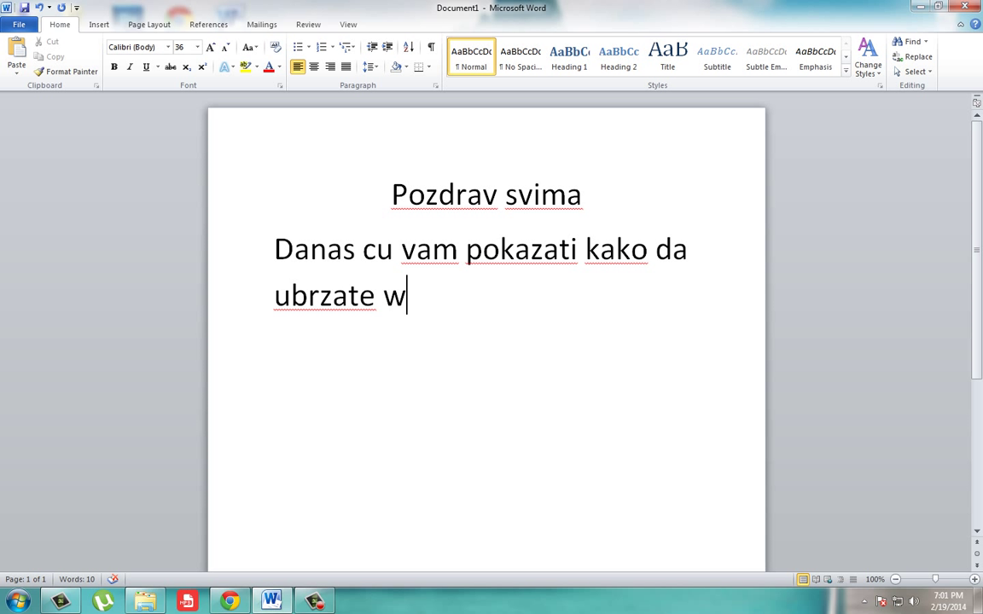
{"action": "type", "text": "indow"}
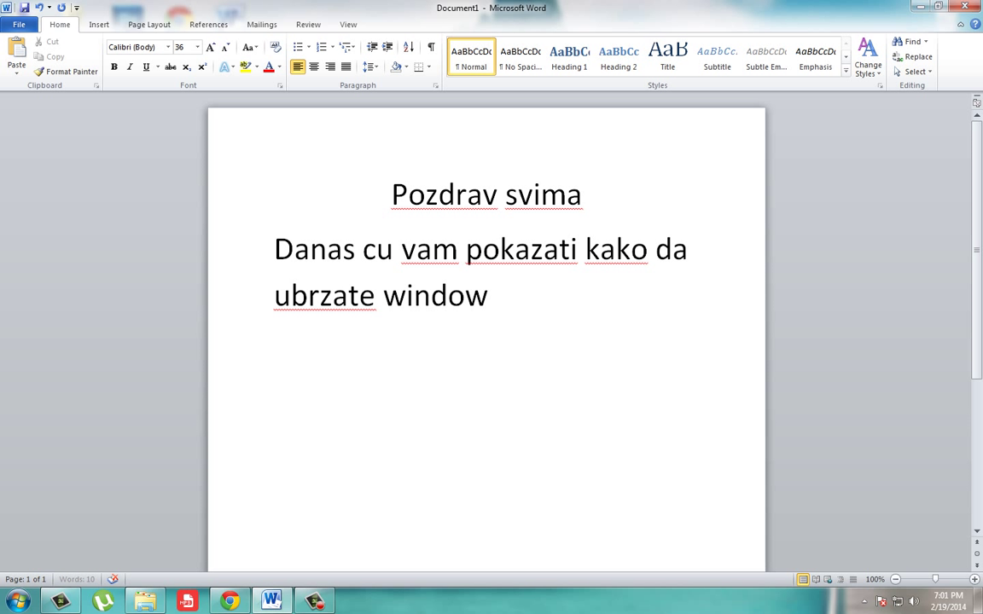
{"action": "type", "text": "s 7"}
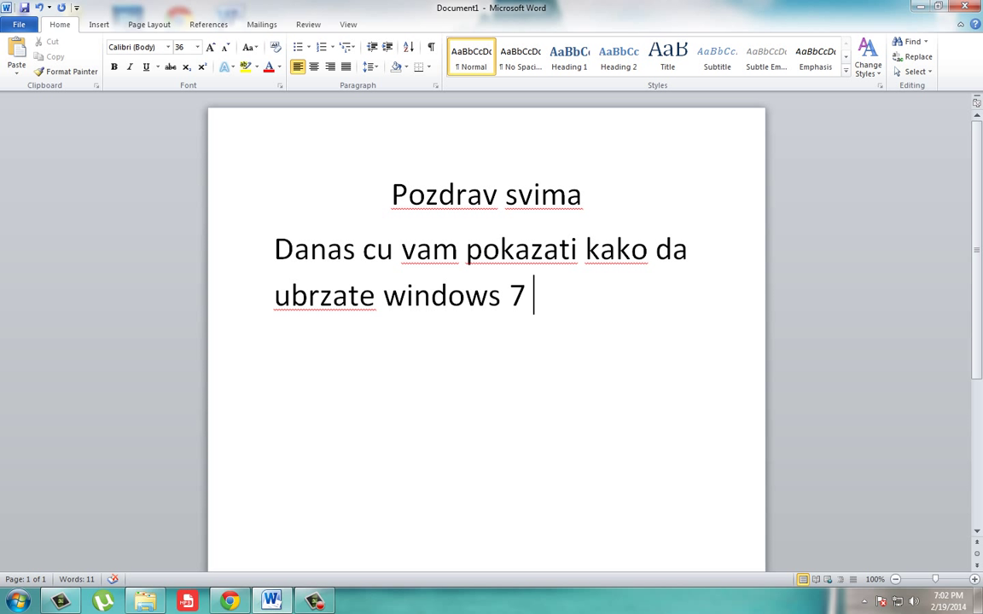
Continue the paragraph after "windows 7" with the text "udjite u start menu I ukucaj te prefetch"
{"action": "type", "text": " udj"}
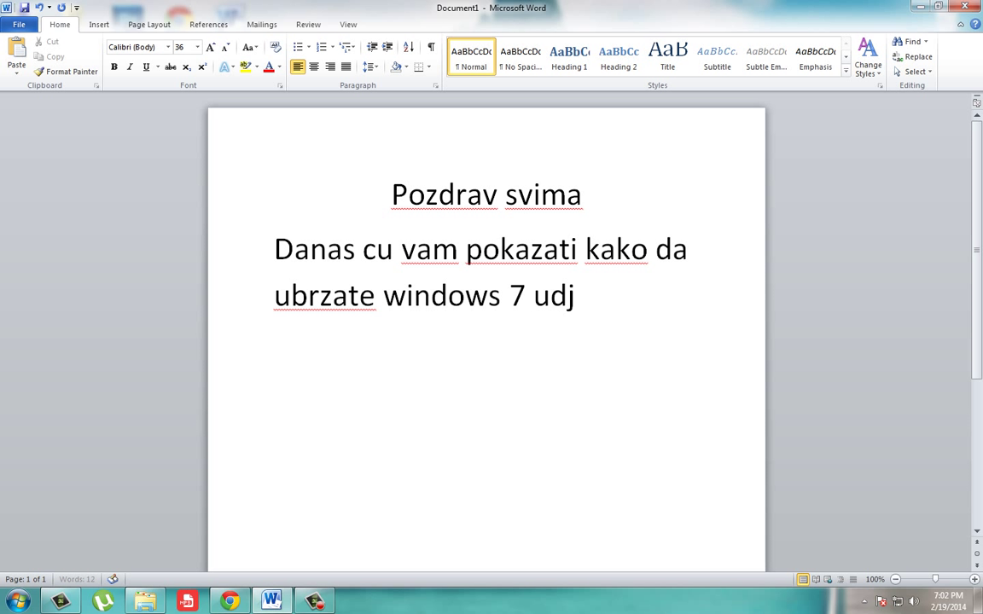
{"action": "type", "text": "ite u"}
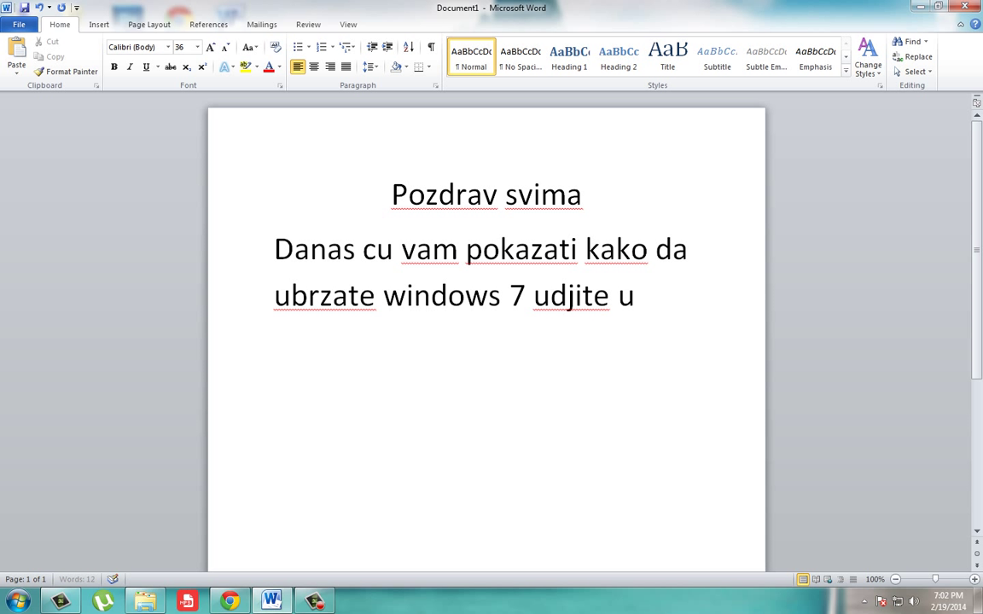
{"action": "type", "text": " star"}
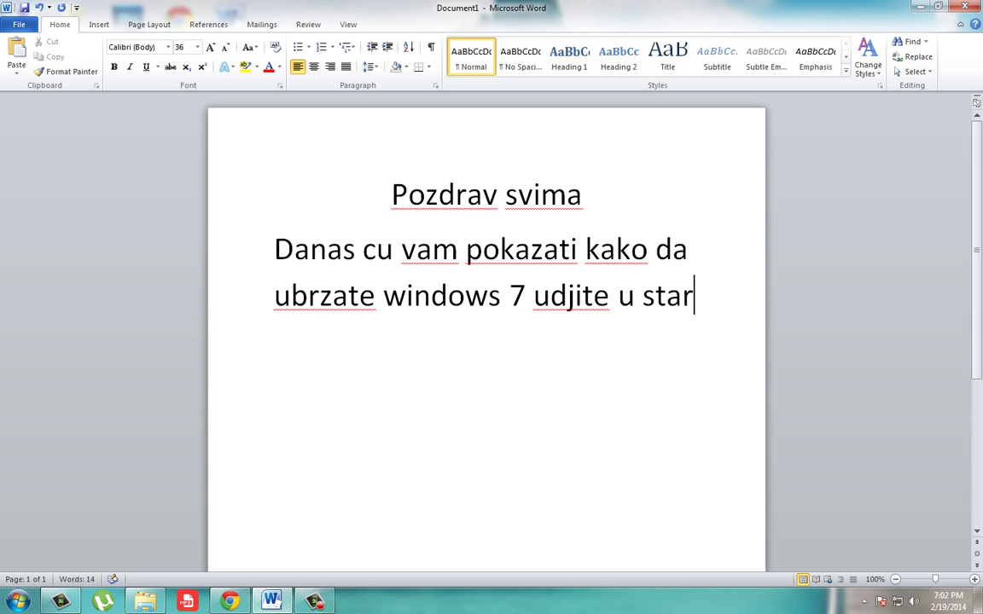
{"action": "type", "text": "t me"}
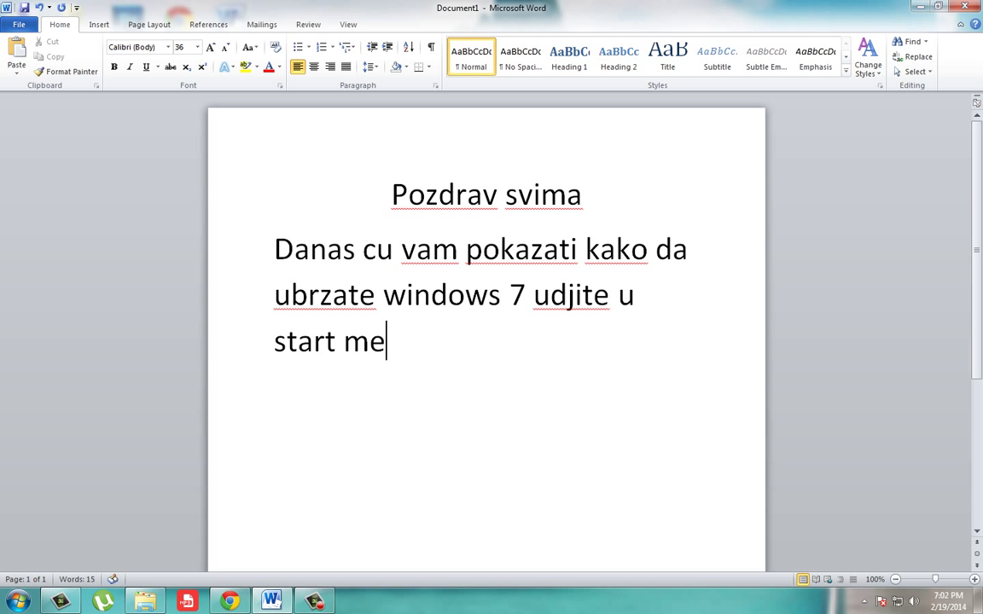
{"action": "type", "text": "nu i uku"}
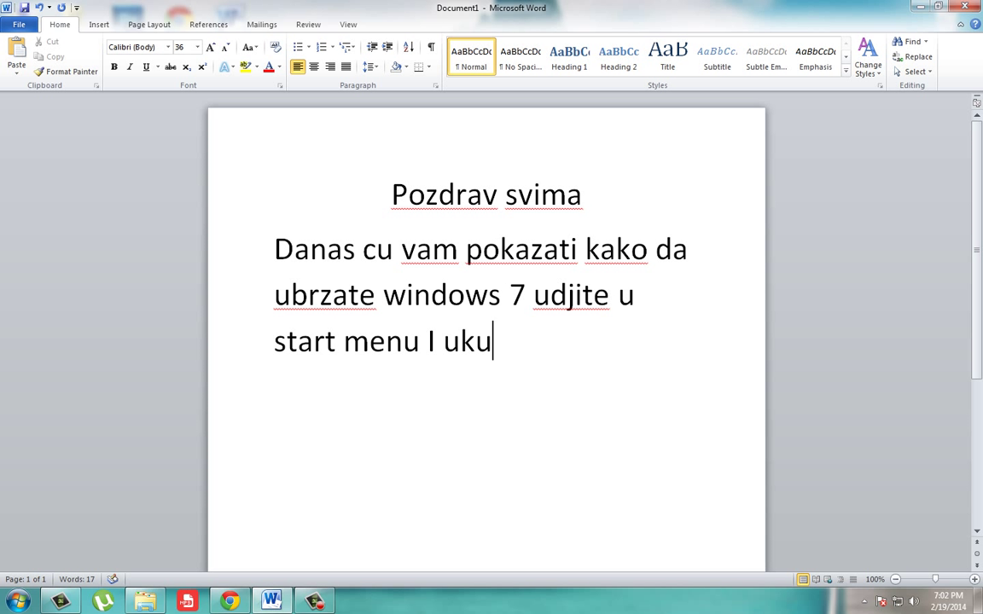
{"action": "type", "text": "caj te"}
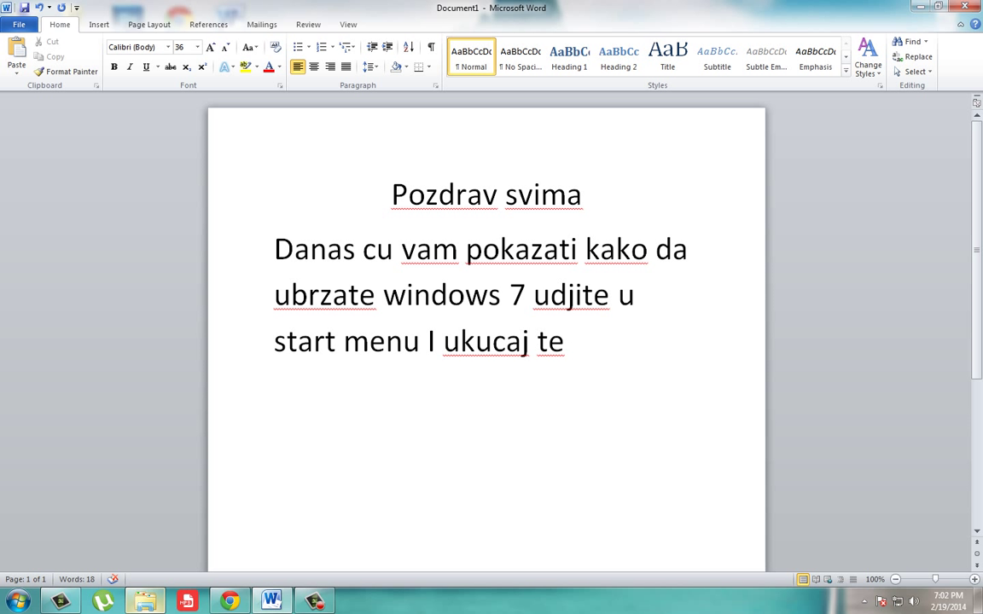
{"action": "mouse_move", "coordinate": [145, 601]}
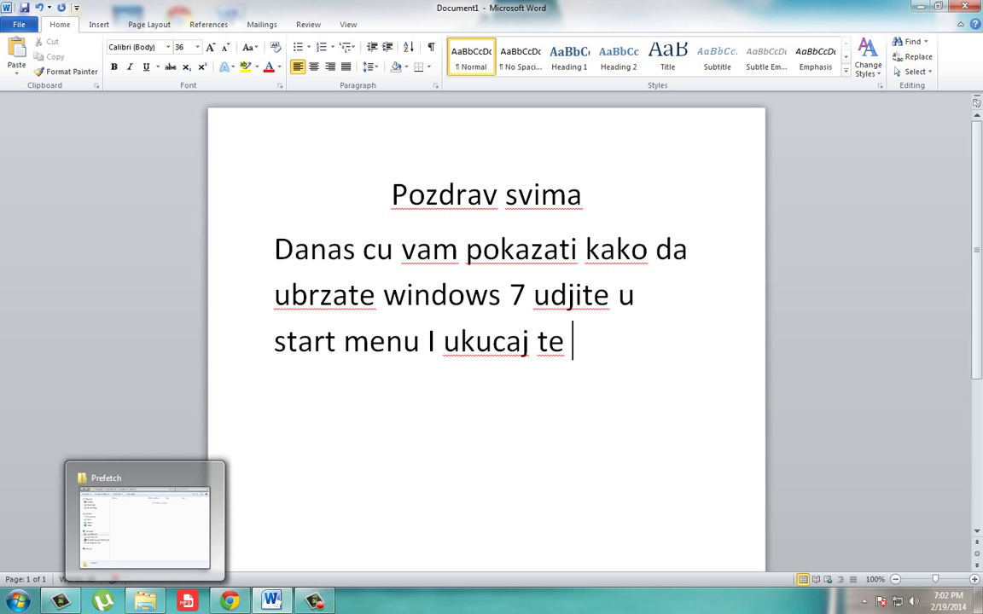
{"action": "type", "text": "prefet"}
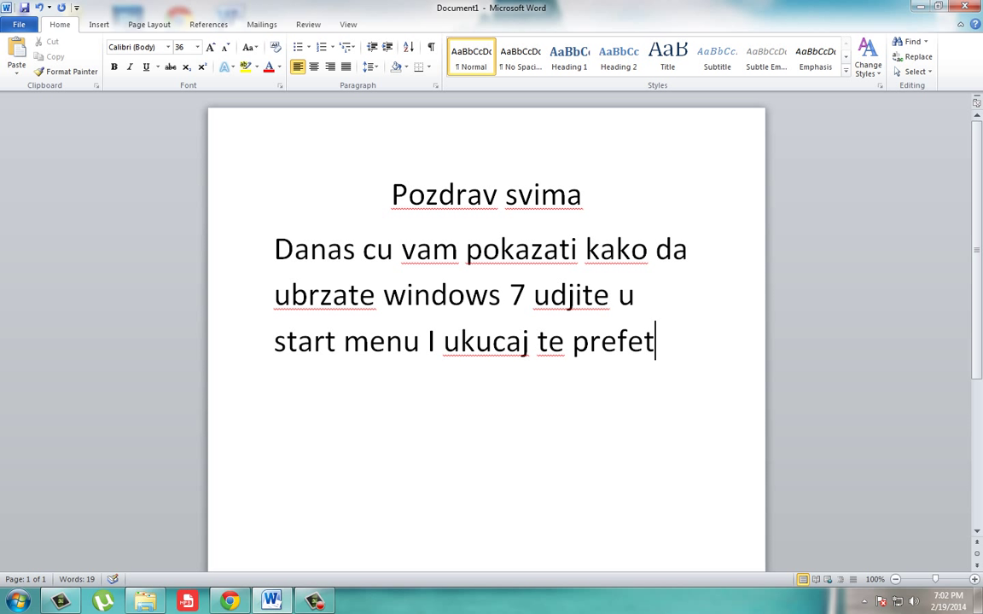
{"action": "type", "text": "ch"}
Select the word "prefetch" at the end of the paragraph and copy it
{"action": "key", "text": "shift+Left"}
{"action": "key", "text": "shift+Left"}
{"action": "key", "text": "shift+Left"}
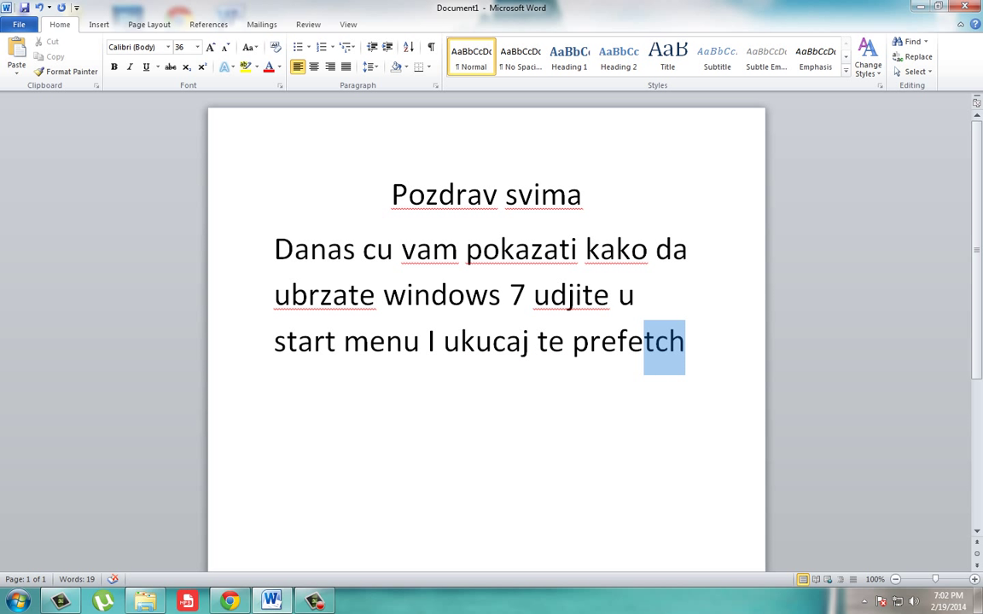
{"action": "left_click_drag", "start_coordinate": [643, 354], "coordinate": [572, 354]}
{"action": "right_click", "coordinate": [684, 363]}
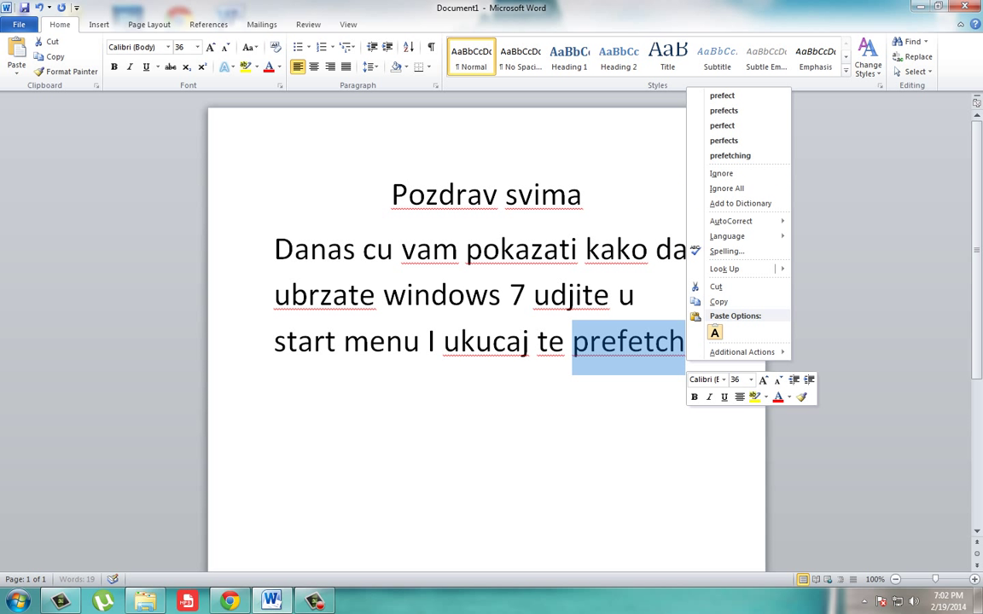
{"action": "key", "text": "Escape"}
{"action": "key", "text": "shift+F10"}
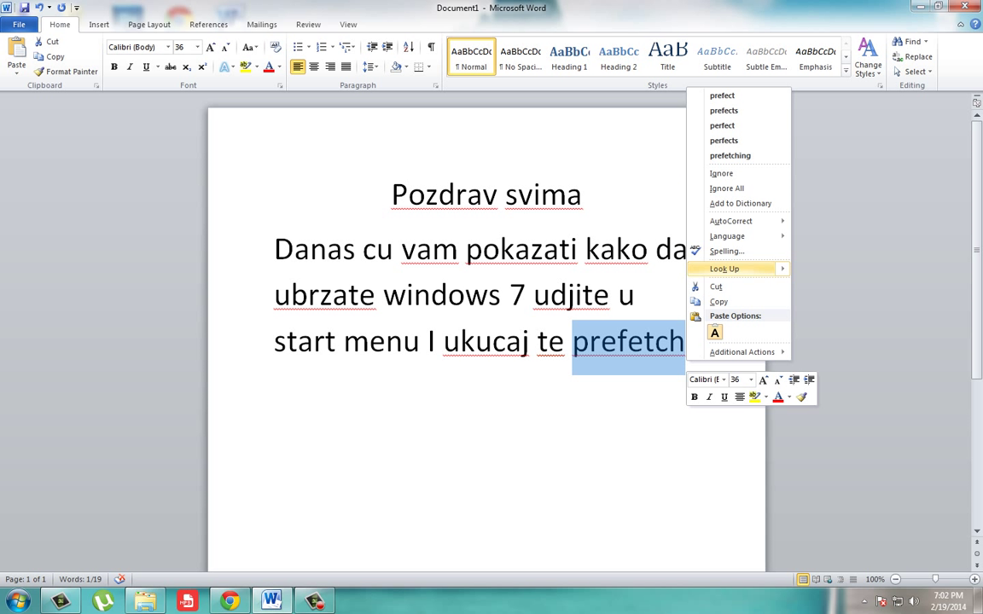
{"action": "key", "text": "Down"}
{"action": "key", "text": "Return"}
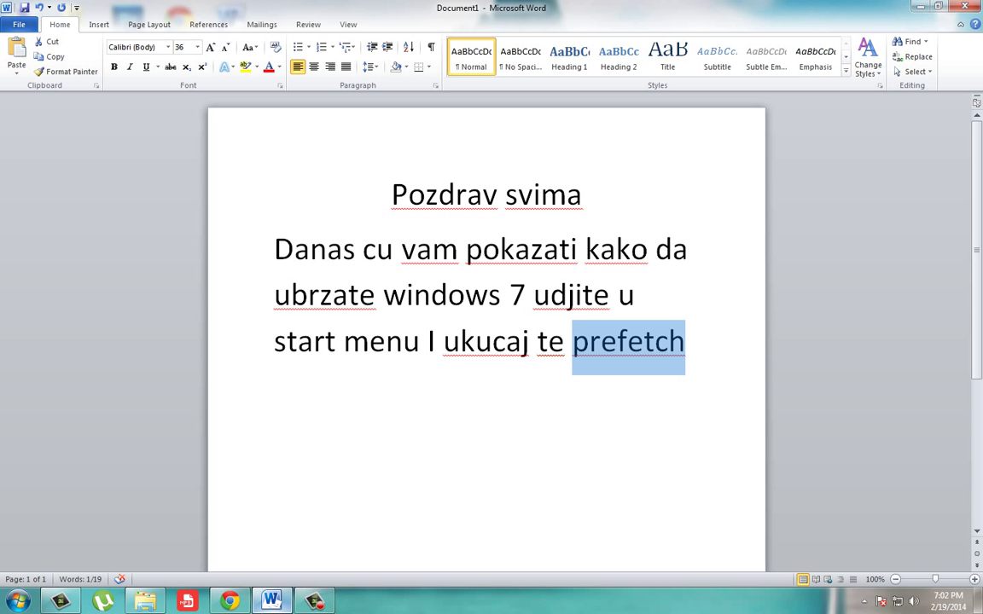
{"action": "mouse_move", "coordinate": [271, 602]}
{"action": "left_click", "coordinate": [919, 7]}
{"action": "left_click", "coordinate": [18, 601]}
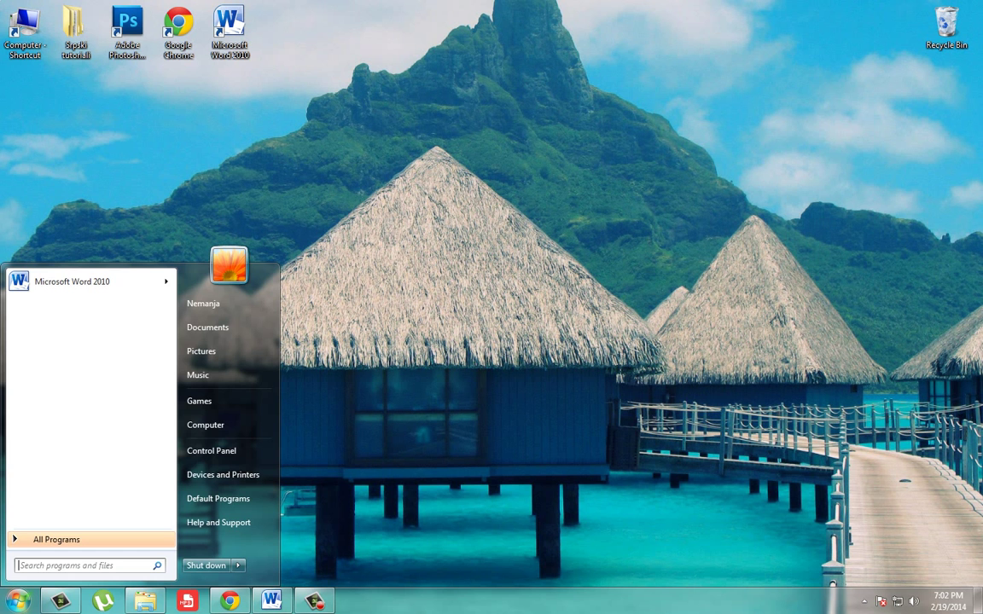
{"action": "left_click", "coordinate": [271, 600]}
Add a new paragraph after "prefetch" with the text "Soryy prvo ukucate run"
{"action": "left_click", "coordinate": [686, 341]}
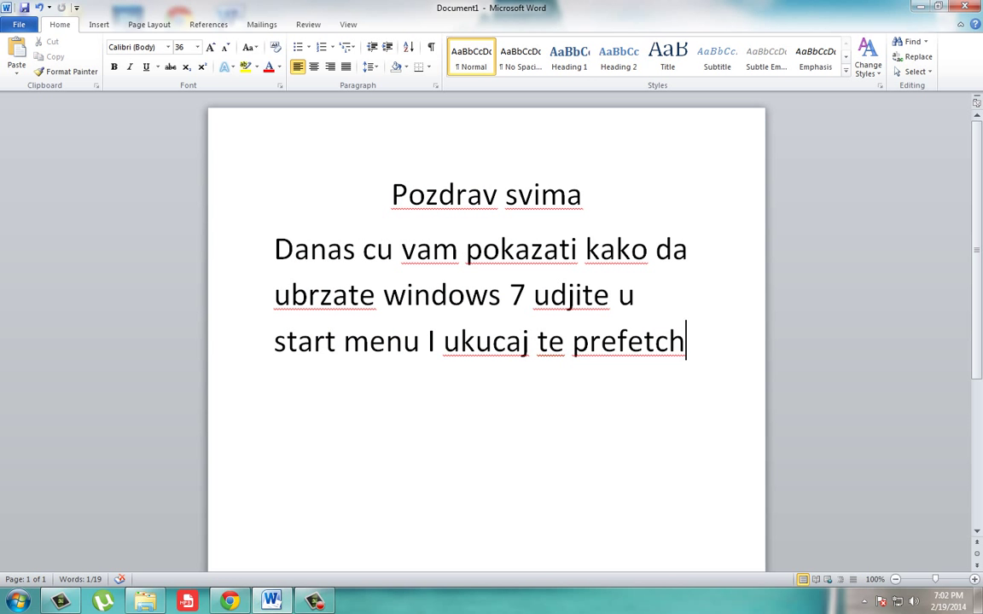
{"action": "key", "text": "Return"}
{"action": "type", "text": "s"}
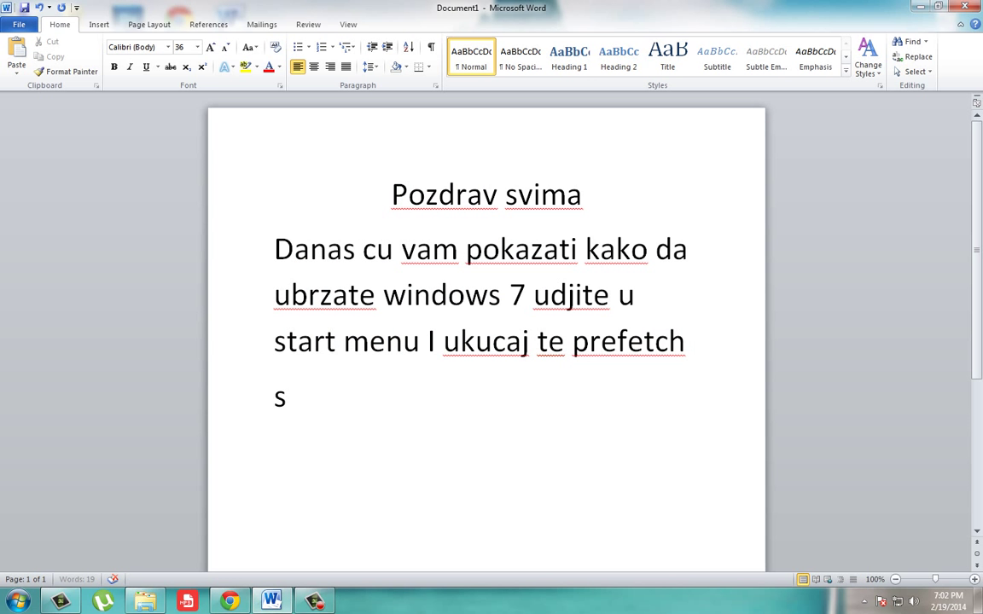
{"action": "type", "text": "oryy "}
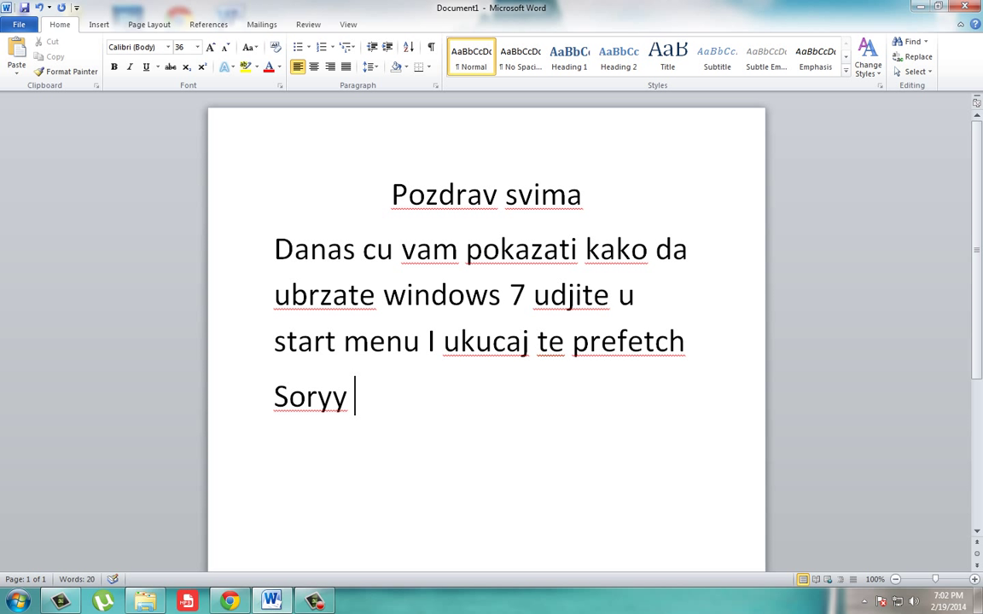
{"action": "type", "text": "prvo "}
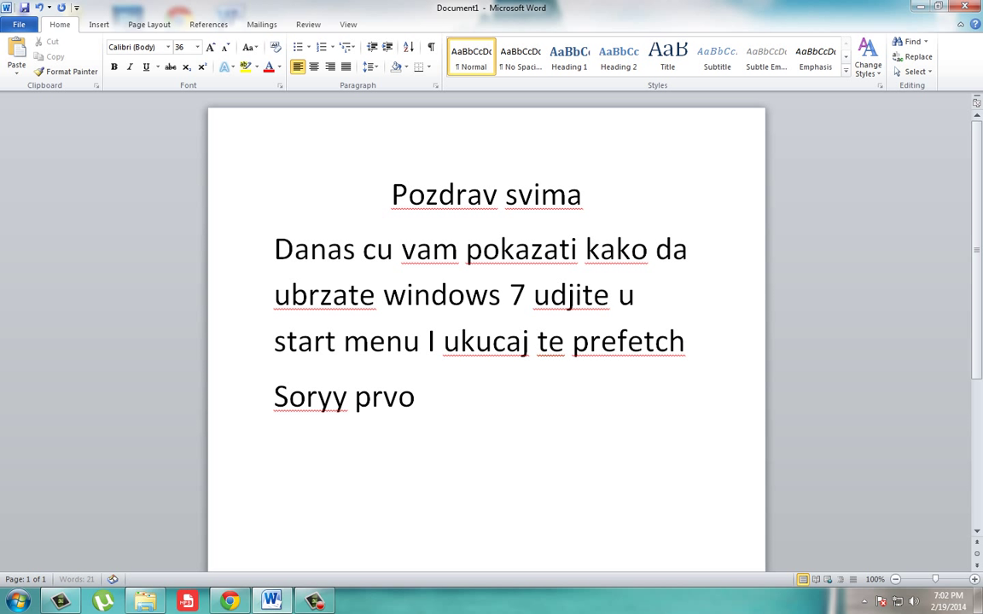
{"action": "type", "text": "ukucate "}
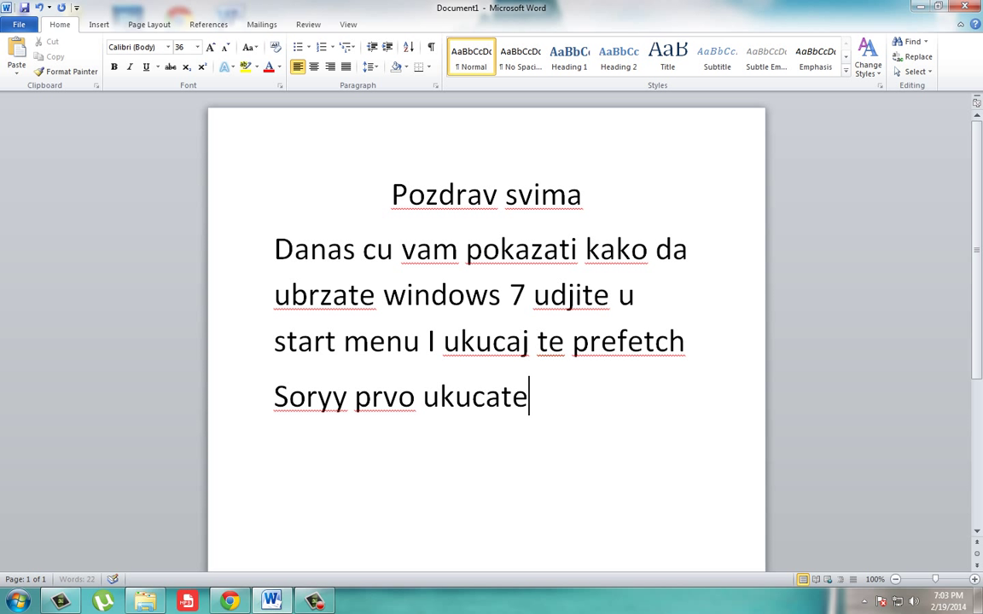
{"action": "type", "text": "run u"}
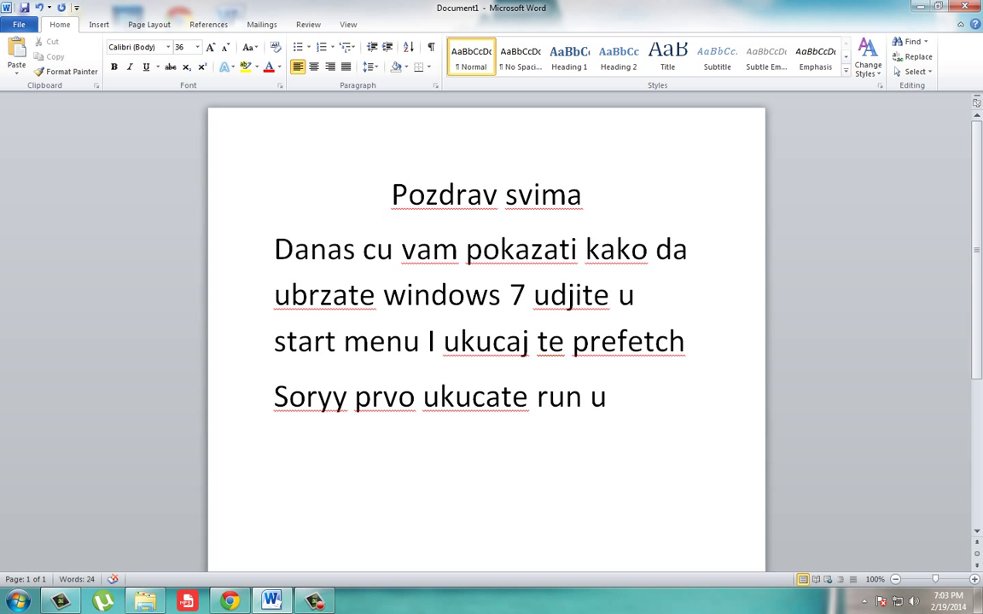
{"action": "key", "text": "BackSpace"}
Minimize the document and open the Run dialog by searching for "run" in the Start menu
{"action": "left_click", "coordinate": [920, 6]}
{"action": "left_click", "coordinate": [18, 601]}
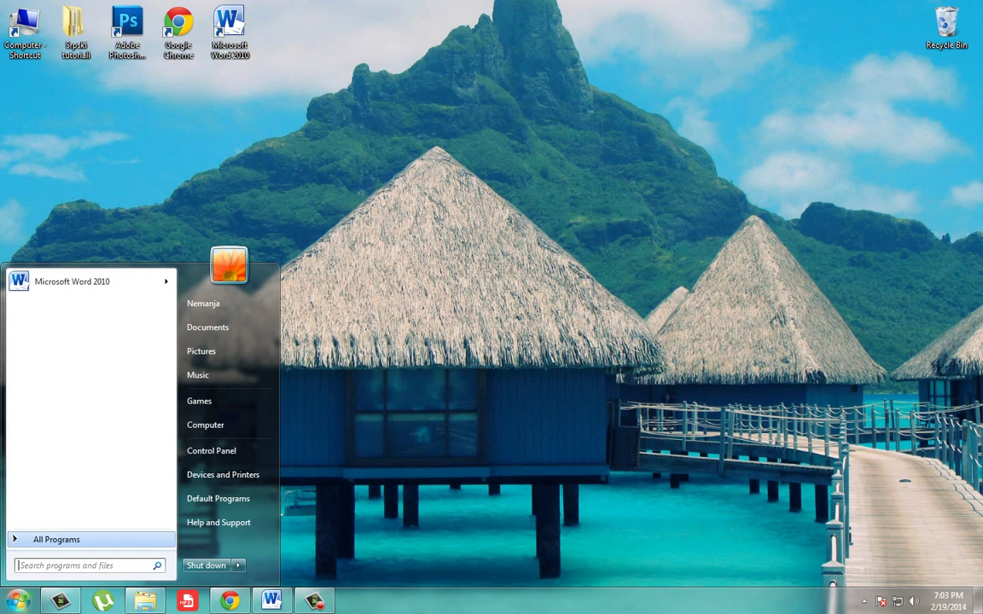
{"action": "type", "text": "run"}
{"action": "mouse_move", "coordinate": [34, 537]}
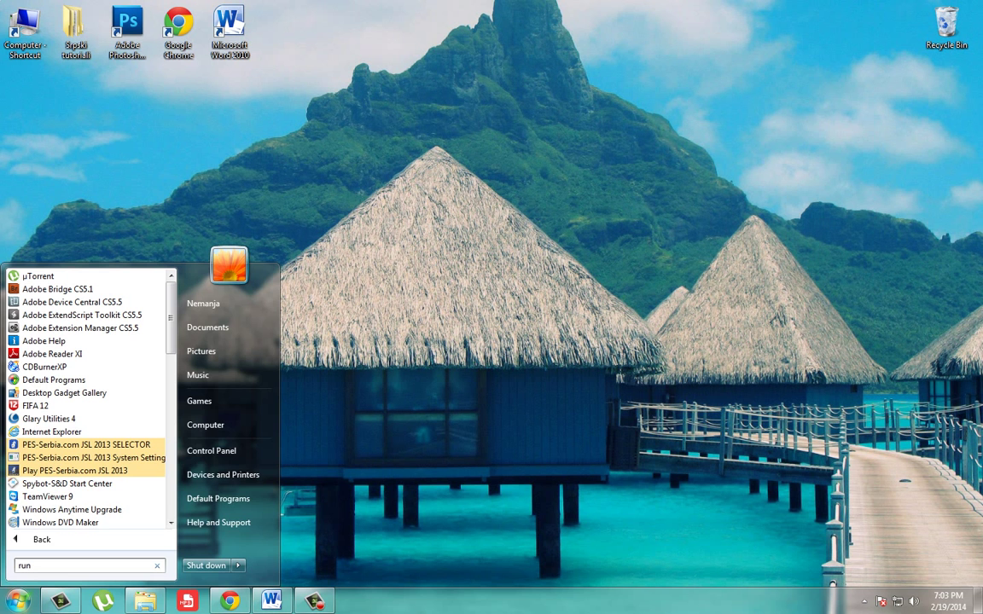
{"action": "left_click", "coordinate": [41, 539]}
{"action": "left_click", "coordinate": [43, 327]}
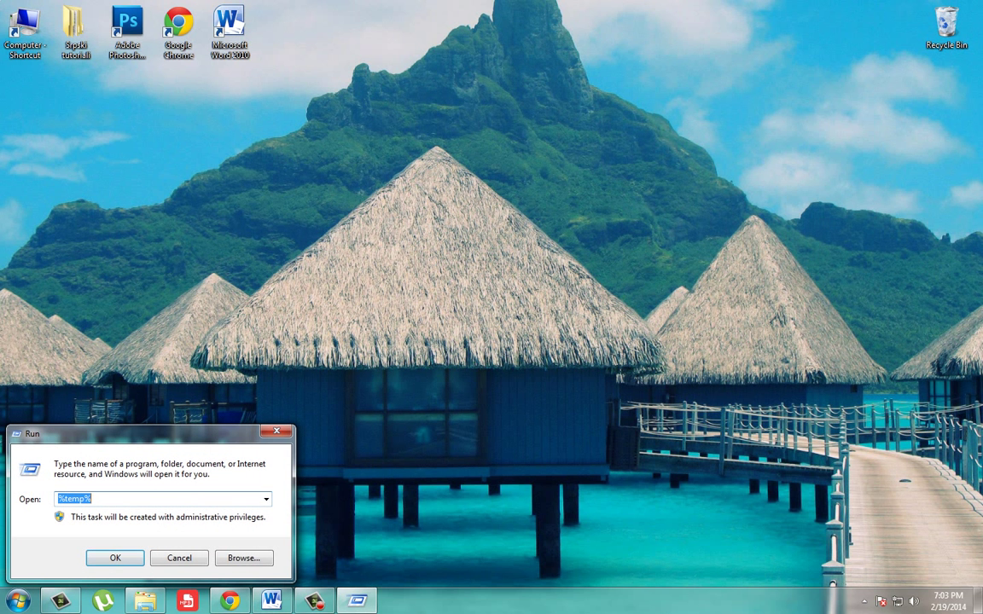
Choose the previously used prefetch entry in the Run dialog and open the Windows Prefetch folder
{"action": "left_click", "coordinate": [265, 499]}
{"action": "left_click", "coordinate": [86, 524]}
{"action": "left_click", "coordinate": [115, 558]}
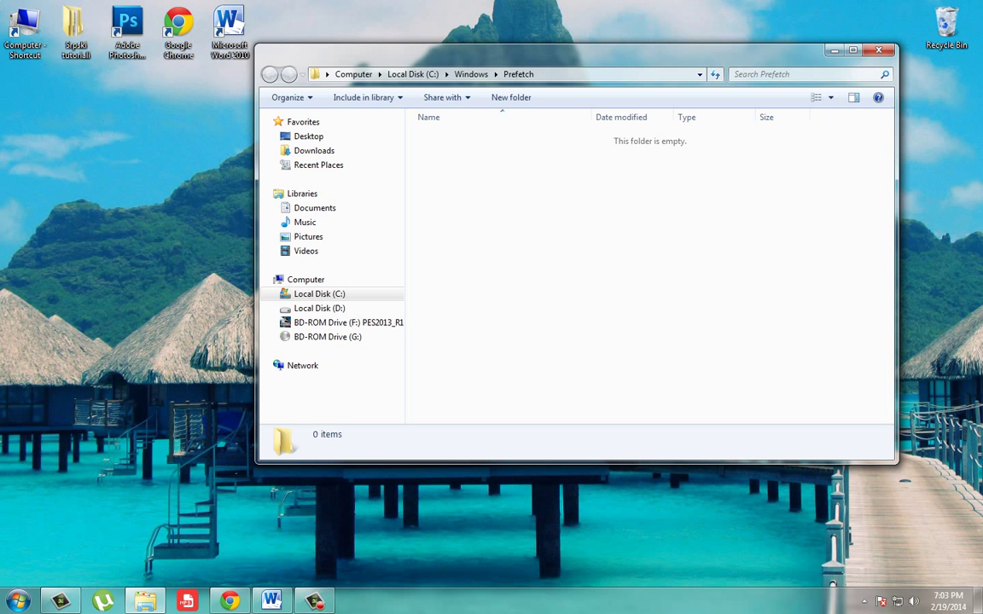
{"action": "left_click_drag", "start_coordinate": [693, 220], "coordinate": [519, 423]}
Return to the Word document and continue the last line after "run" with "I obrisete sve sto imate"
{"action": "left_click", "coordinate": [271, 601]}
{"action": "left_click", "coordinate": [273, 601]}
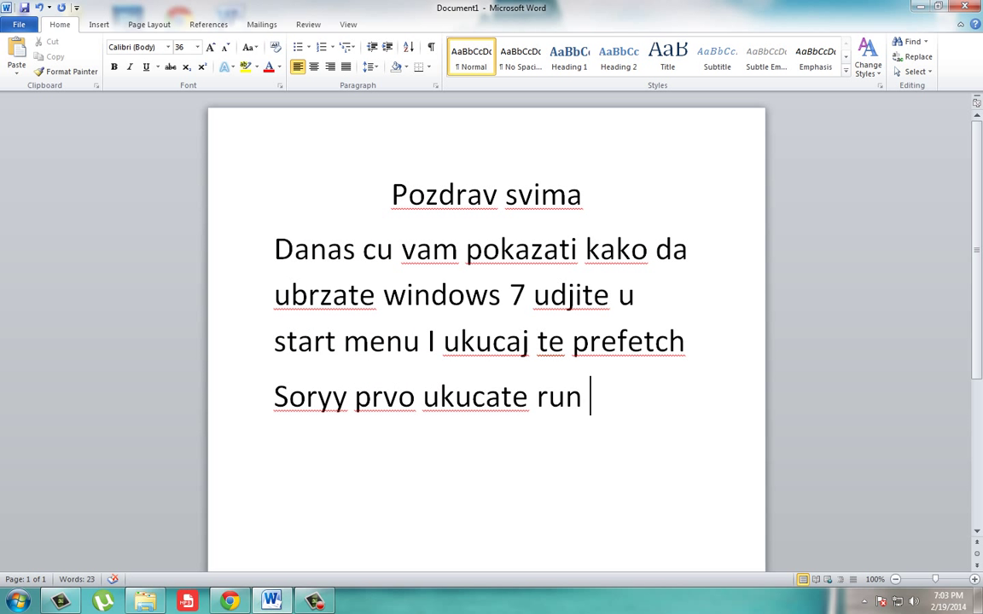
{"action": "type", "text": "I obriset"}
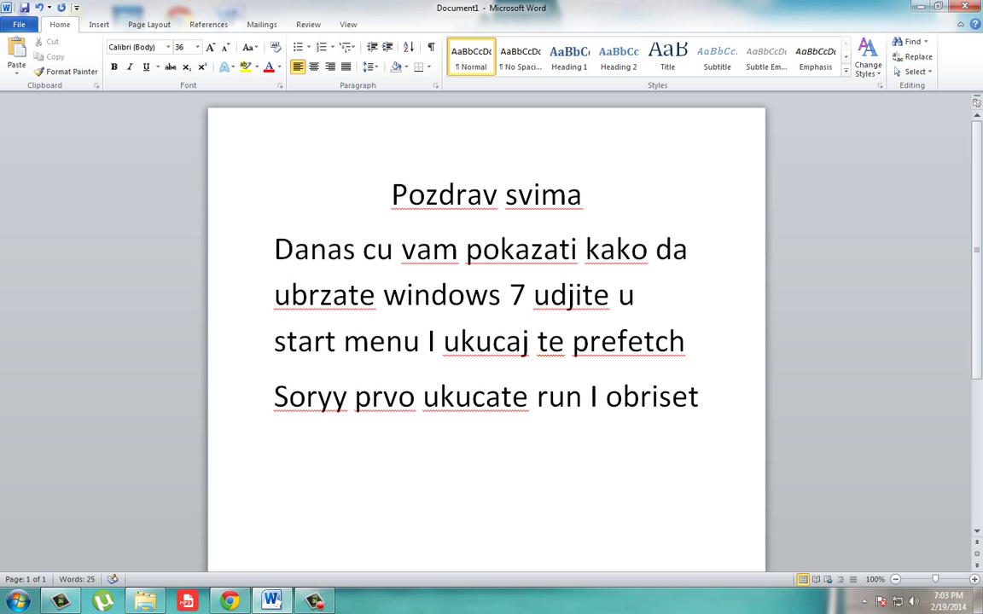
{"action": "type", "text": "e sve s"}
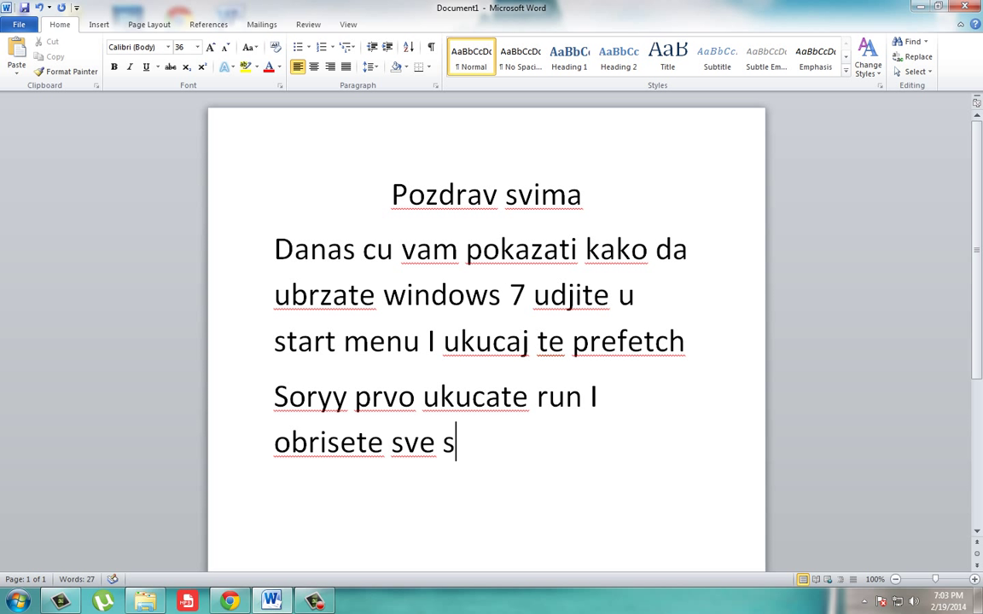
{"action": "type", "text": "to imate"}
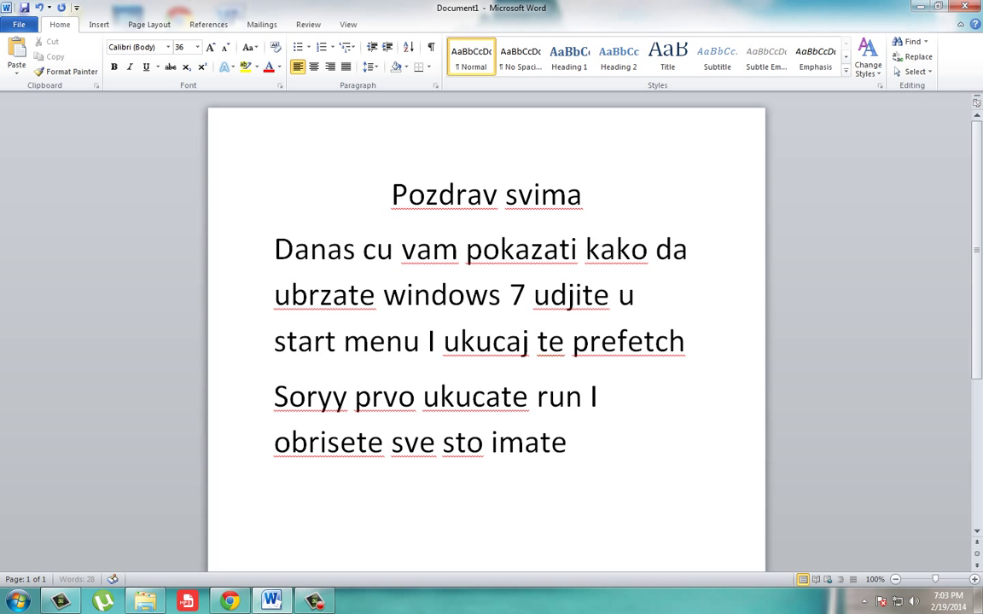
Continue the paragraph after "imate" with "ja sam imao oko 5,500 hiljada stvari kojih sam trebao da brisem"
{"action": "type", "text": " ja sam"}
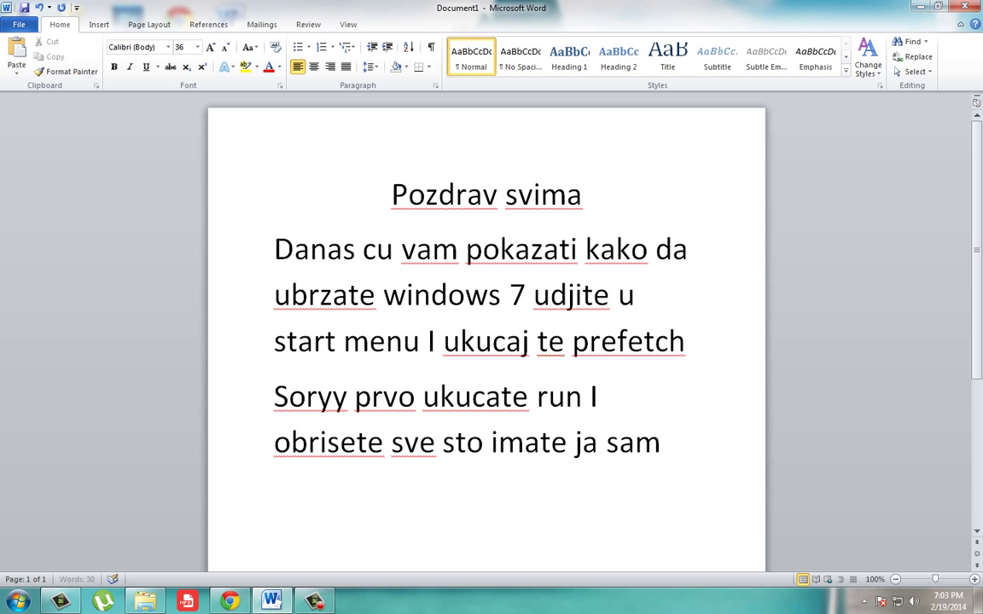
{"action": "type", "text": " imao"}
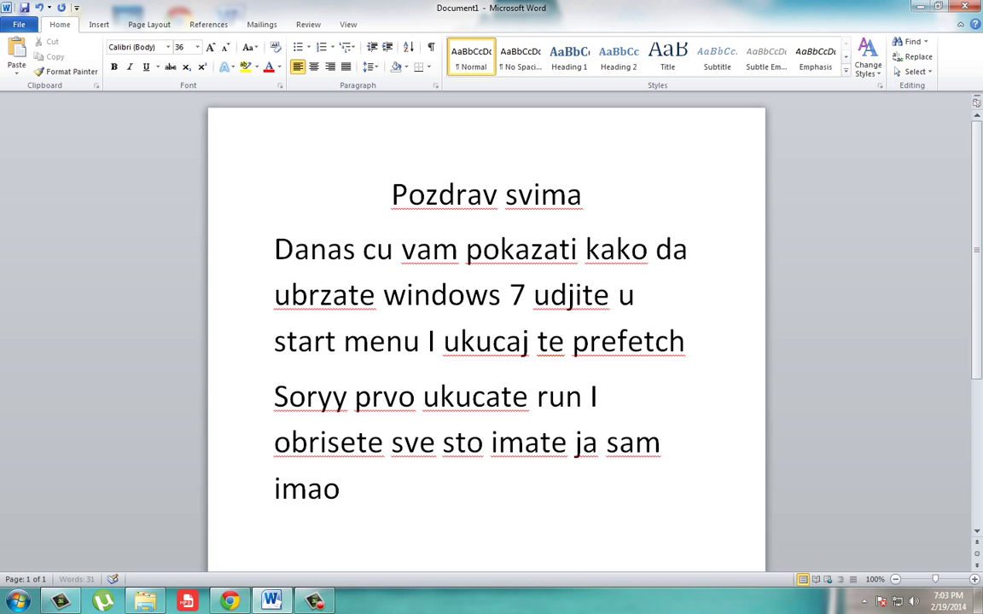
{"action": "type", "text": " oko"}
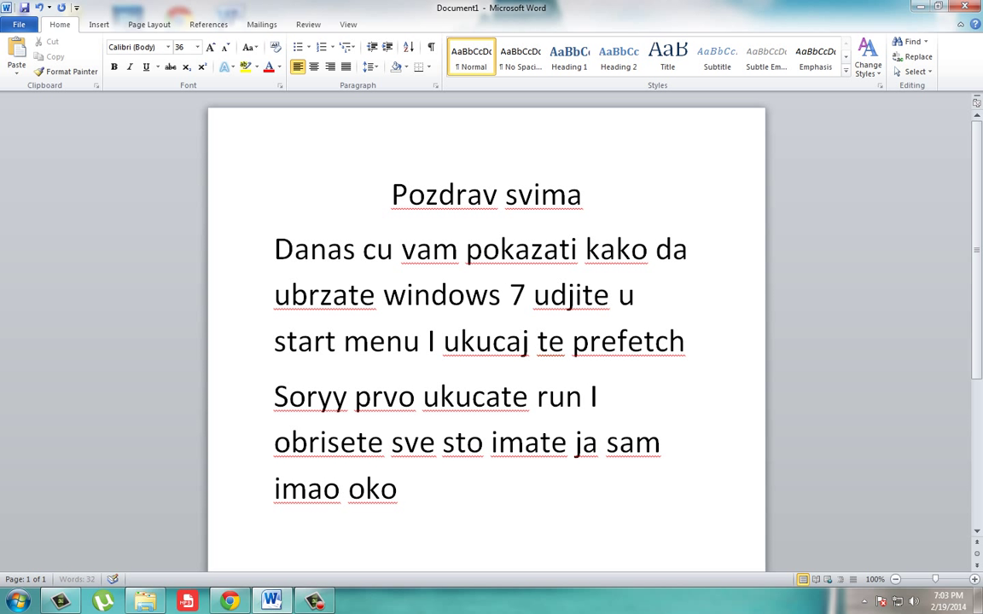
{"action": "type", "text": " 5,50"}
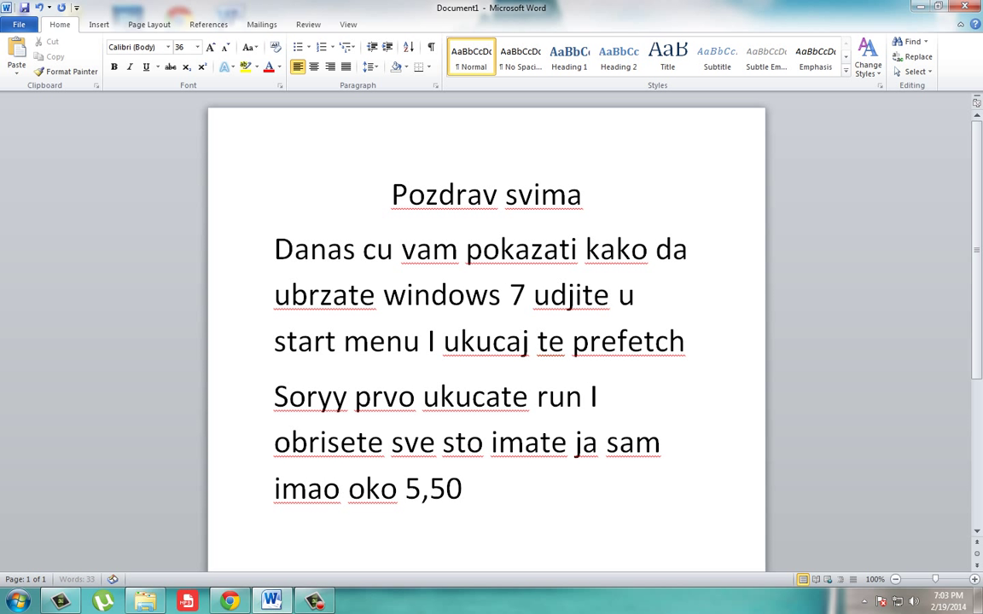
{"action": "type", "text": "0 hiljada "}
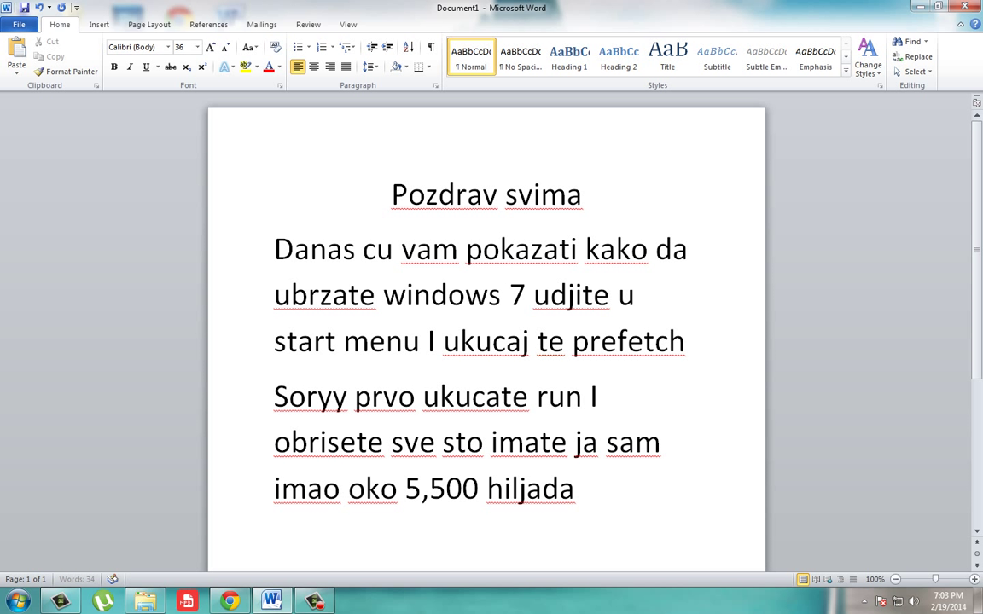
{"action": "type", "text": "stvar"}
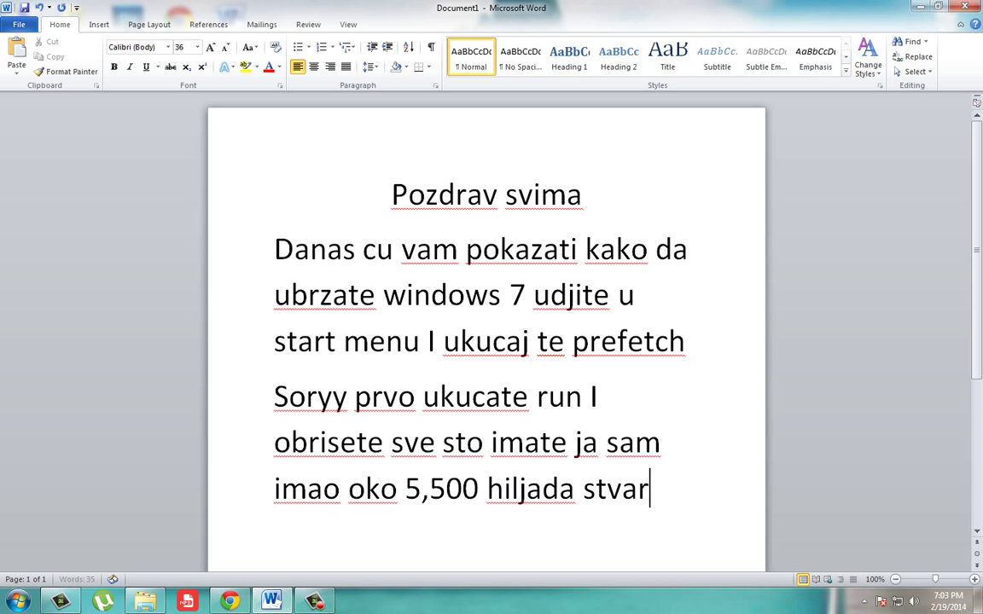
{"action": "type", "text": "i koji"}
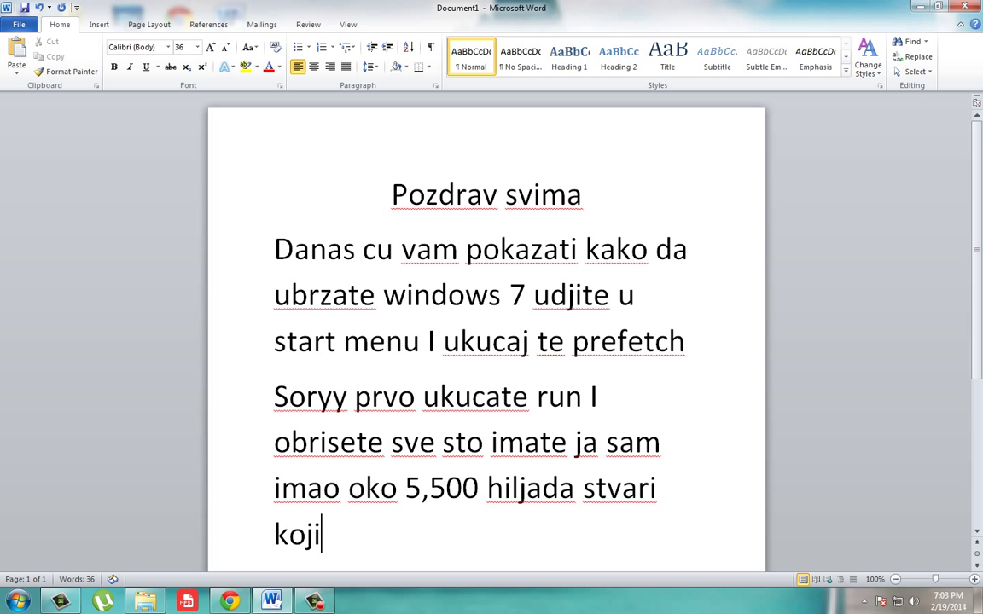
{"action": "type", "text": "h sam t"}
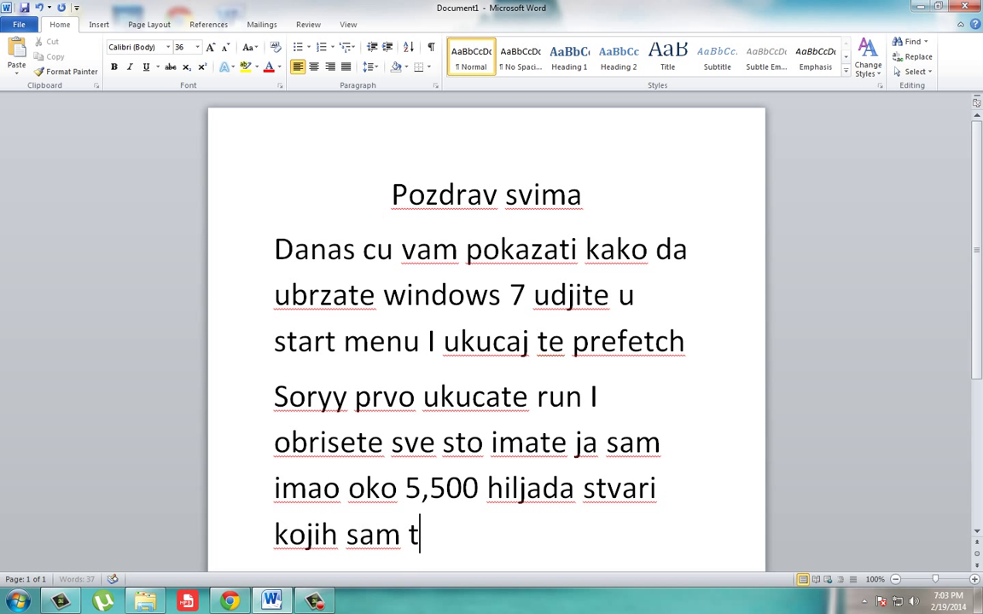
{"action": "type", "text": "rebao"}
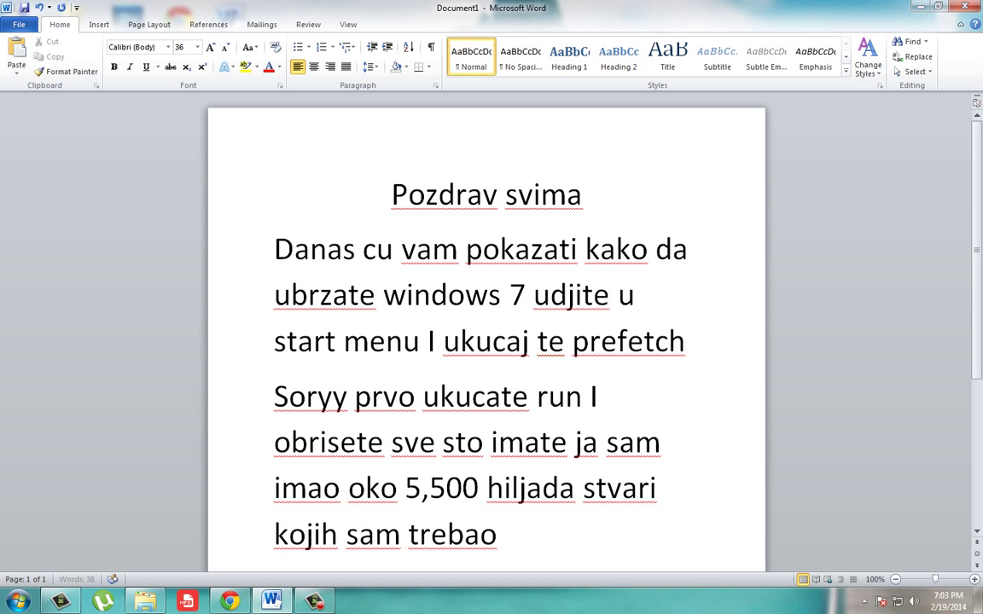
{"action": "type", "text": " da br"}
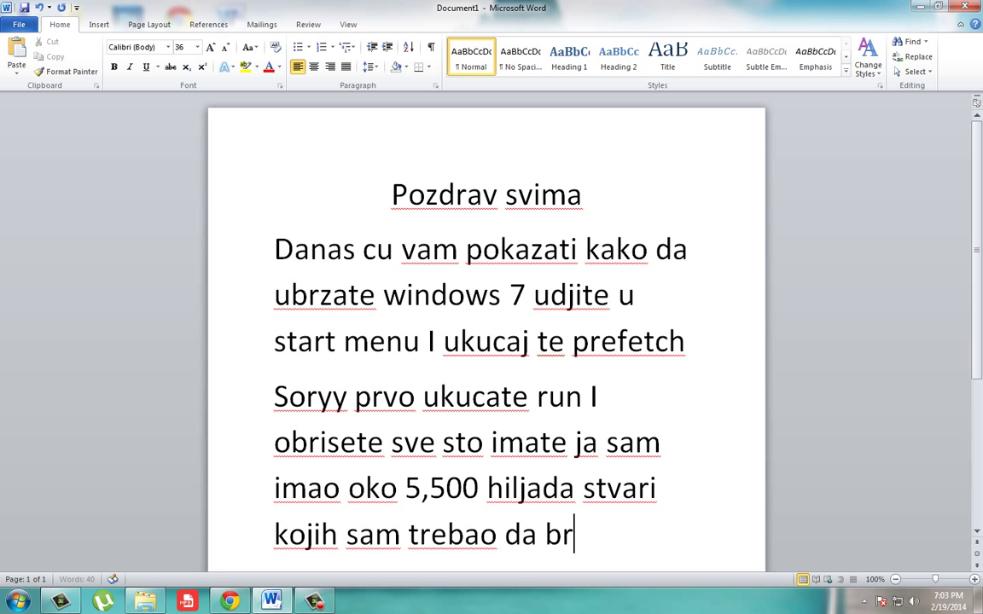
{"action": "type", "text": "isem "}
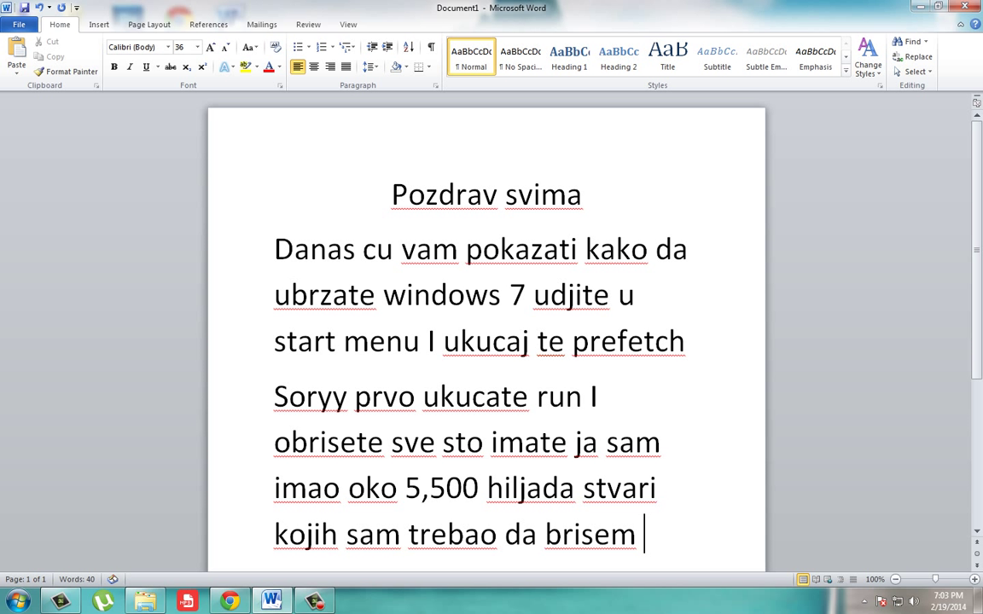
Add the instruction "onda ukucate %temp%" at the end of the paragraph
{"action": "type", "text": "o"}
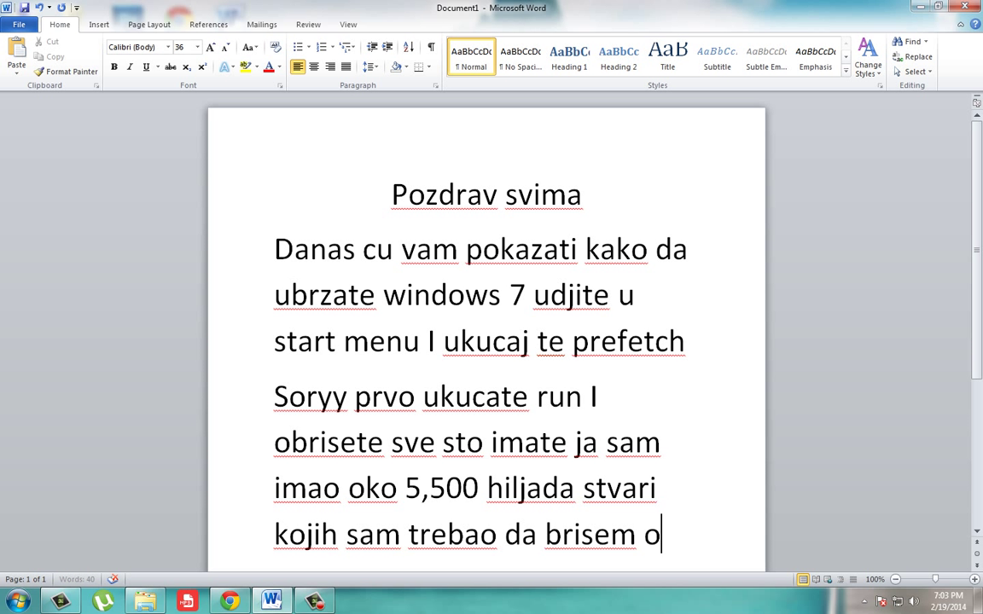
{"action": "type", "text": "nda"}
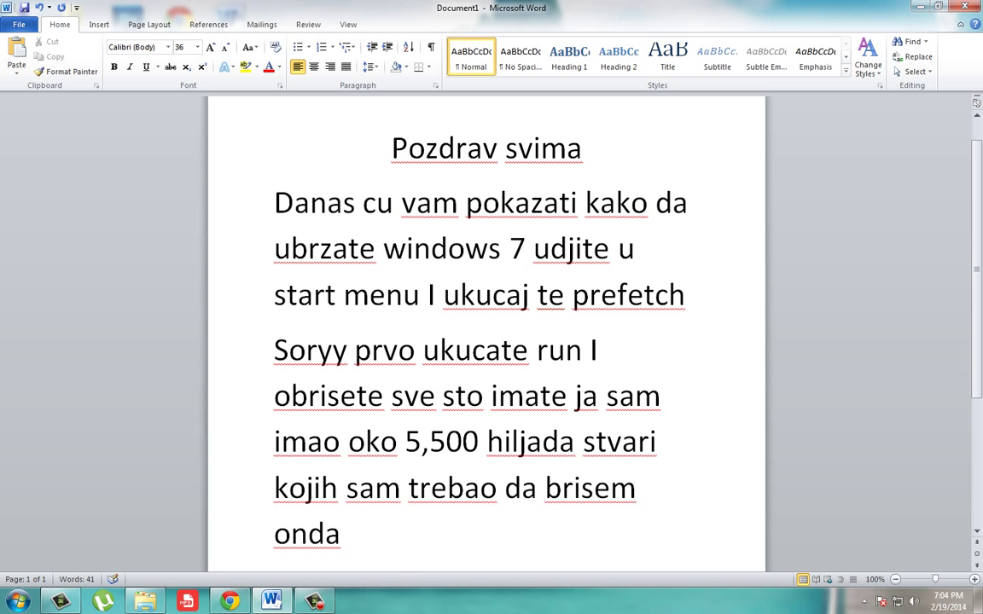
{"action": "type", "text": " ukucate"}
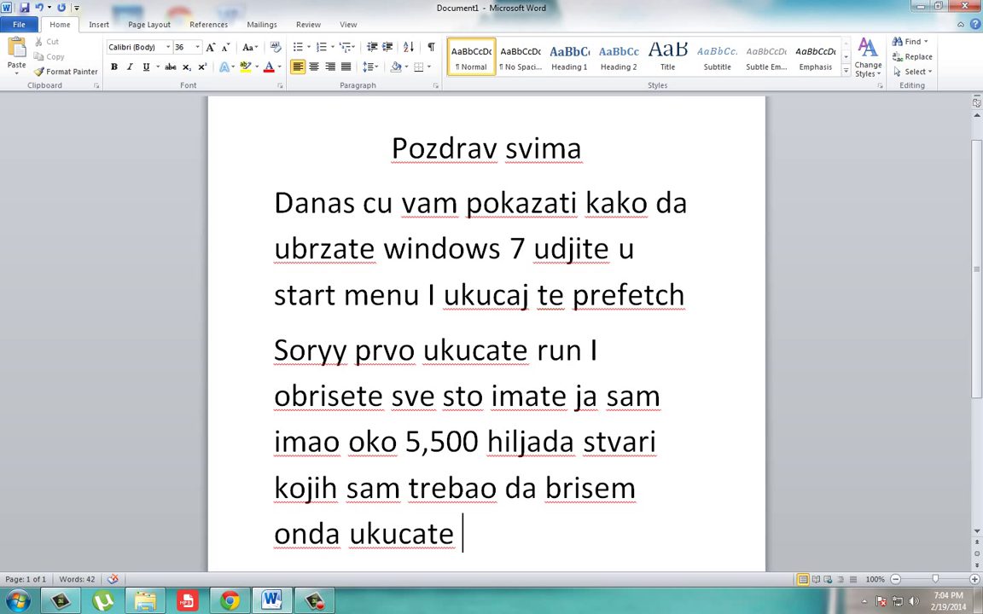
{"action": "type", "text": "%t"}
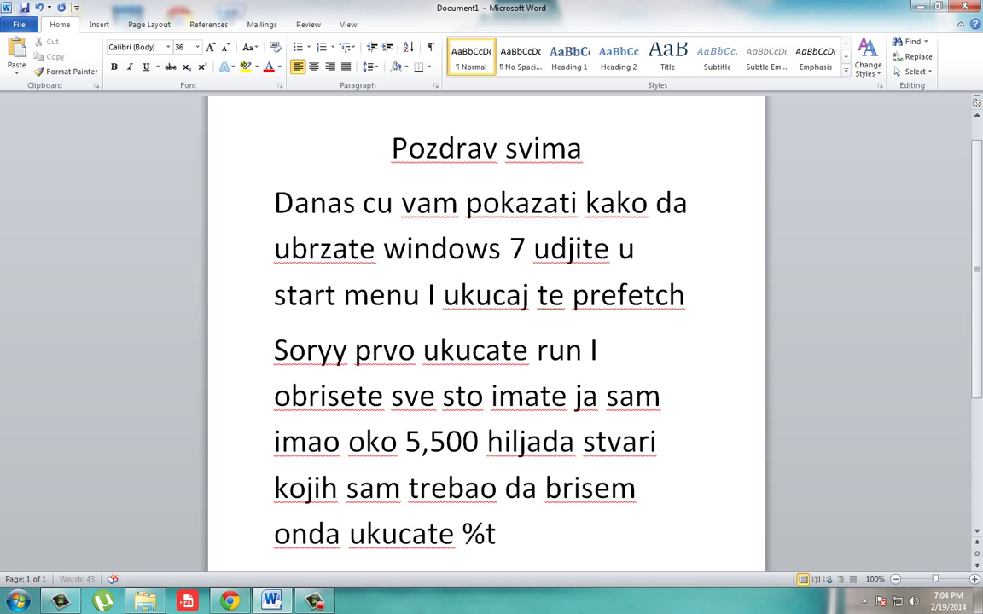
{"action": "type", "text": "emp"}
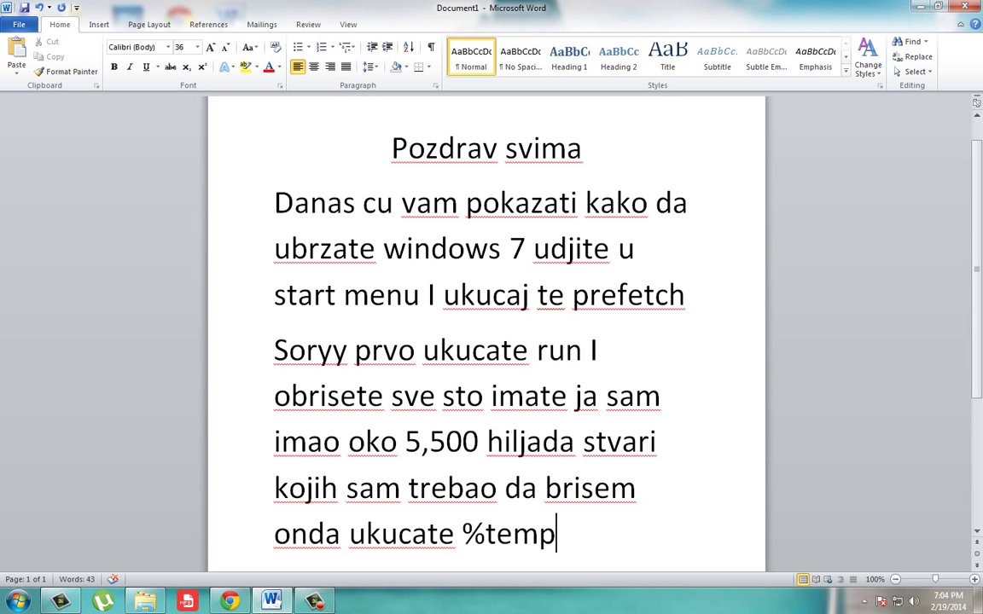
{"action": "type", "text": "%"}
Open the Run dialog through a Start menu search and run the previously used %temp% entry to open the Temp folder
{"action": "key", "text": "super"}
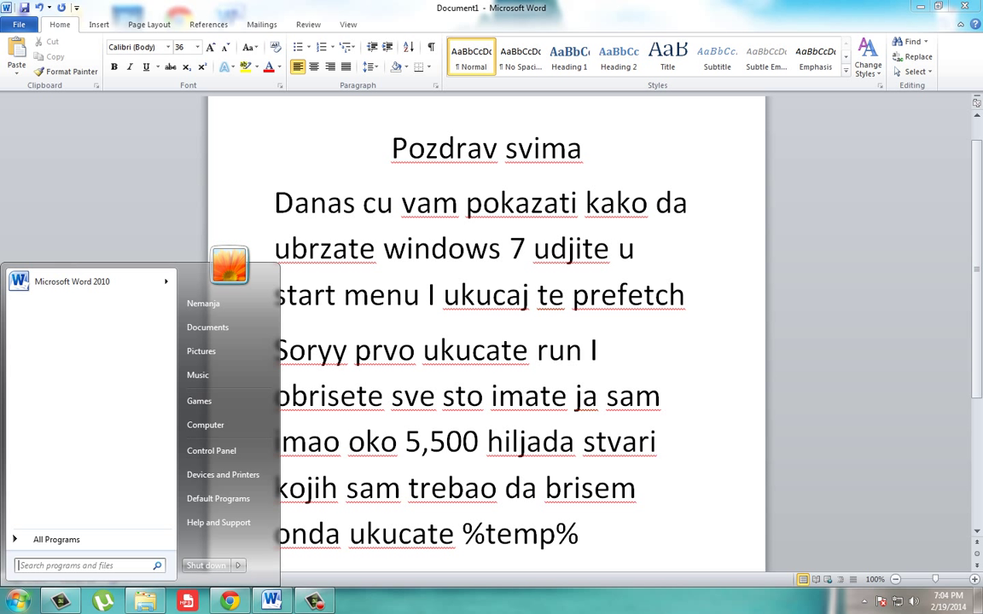
{"action": "type", "text": "r"}
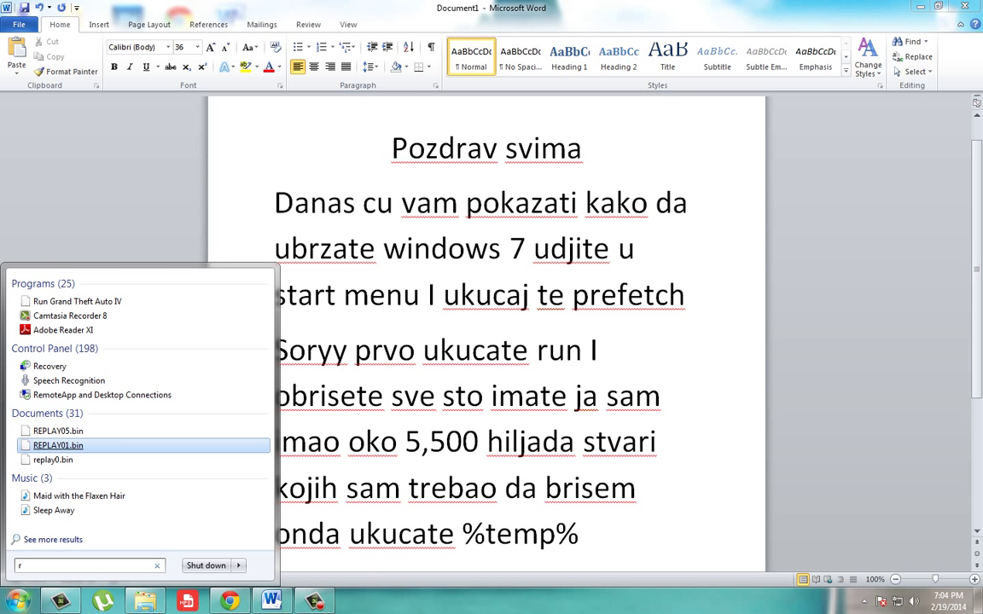
{"action": "type", "text": "u"}
{"action": "left_click", "coordinate": [41, 329]}
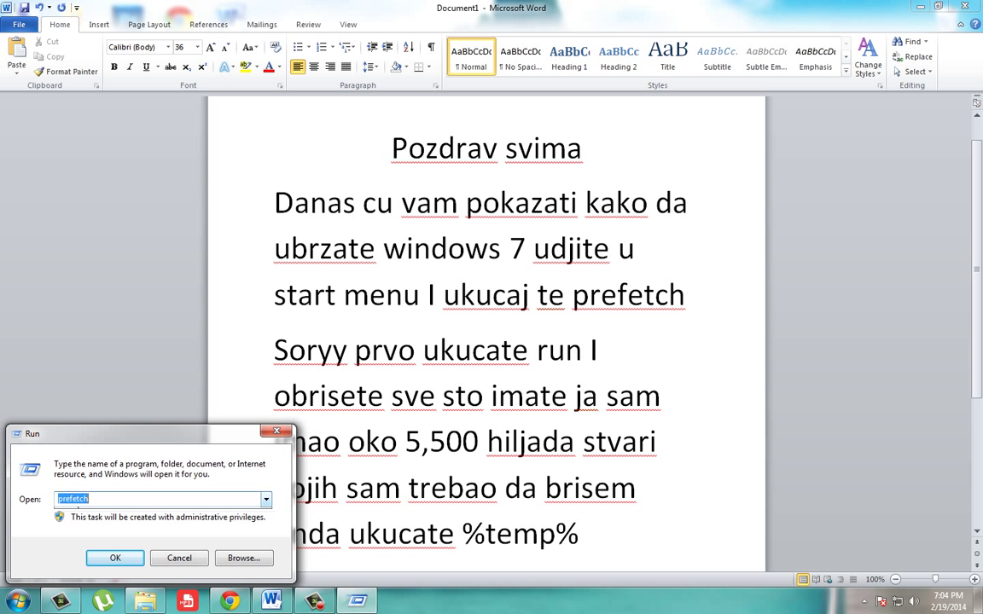
{"action": "left_click", "coordinate": [266, 499]}
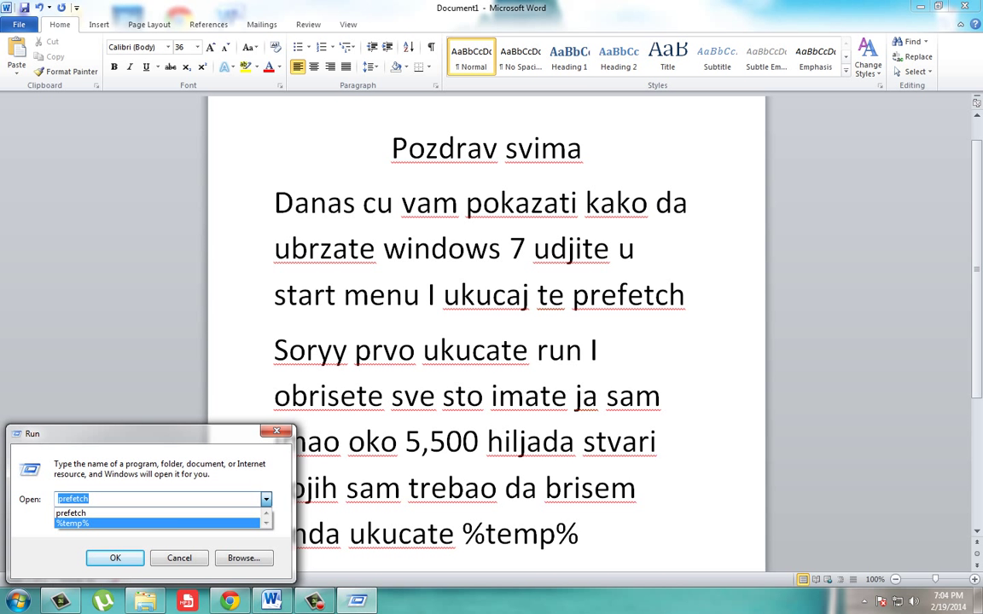
{"action": "key", "text": "Return"}
{"action": "key", "text": "Return"}
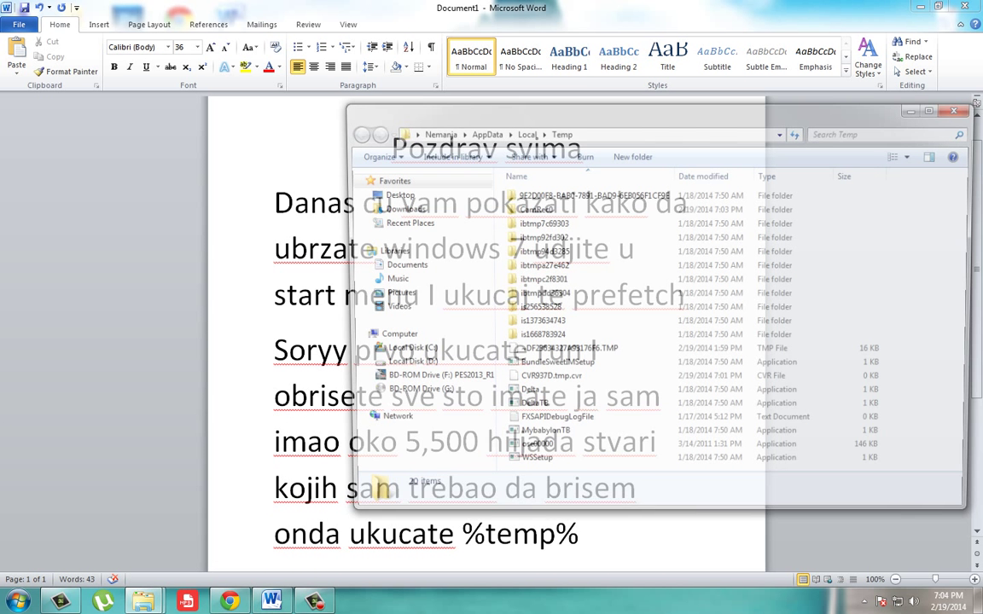
Try to delete the first ten folders in the Temp folder, applying the permission choice to all current items
{"action": "left_click_drag", "start_coordinate": [946, 192], "coordinate": [715, 329]}
{"action": "left_click_drag", "start_coordinate": [502, 328], "coordinate": [501, 339]}
{"action": "key", "text": "Delete"}
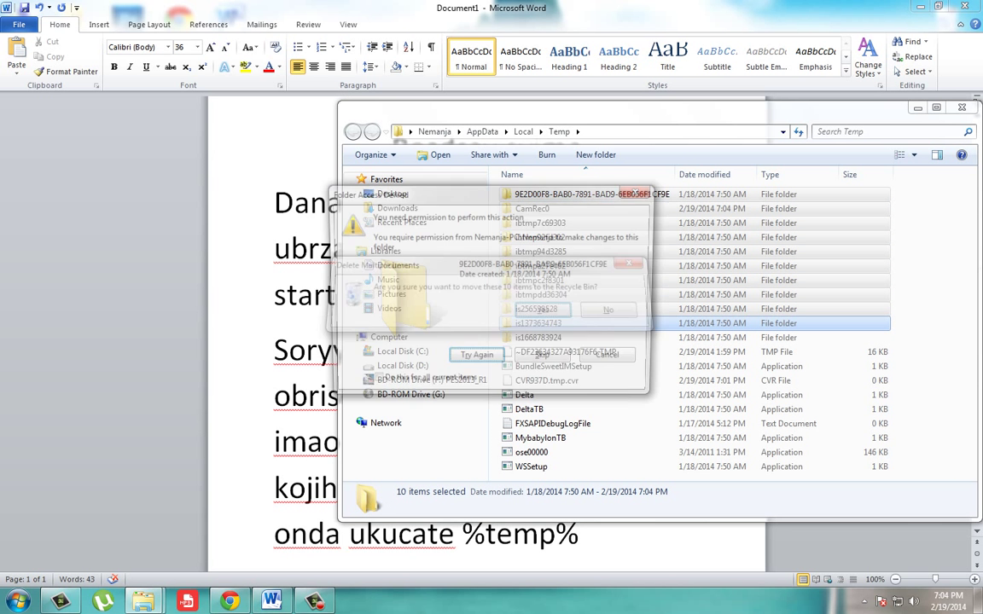
{"action": "left_click", "coordinate": [372, 384]}
{"action": "left_click", "coordinate": [475, 360]}
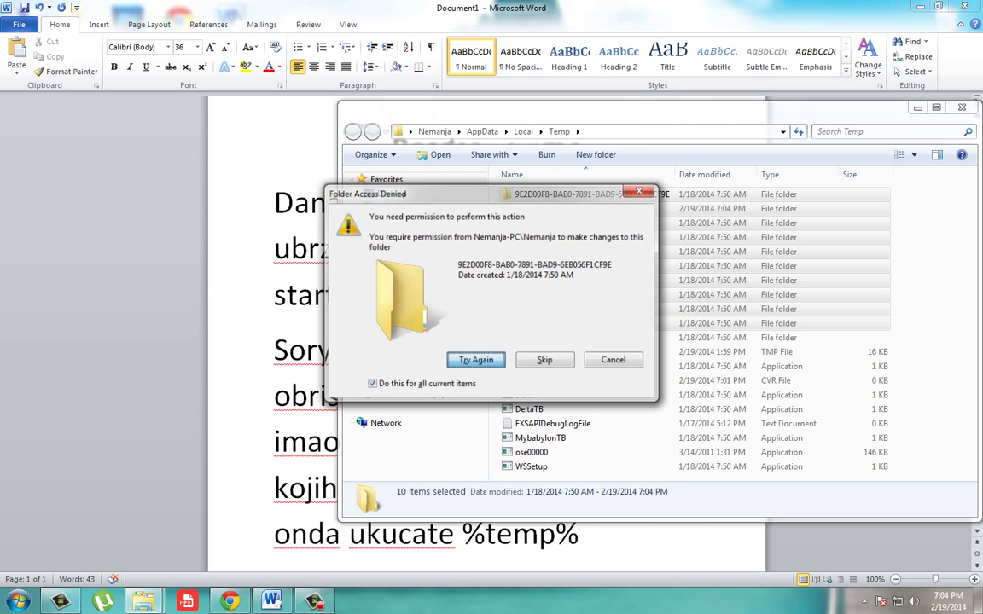
{"action": "left_click", "coordinate": [545, 360]}
{"action": "left_click", "coordinate": [613, 360]}
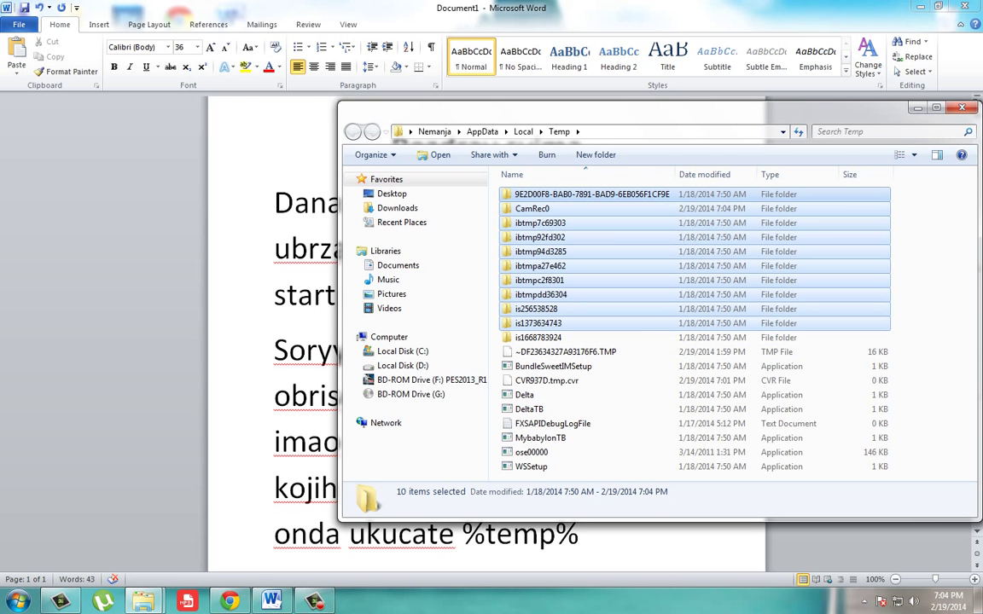
Return to the Word document and continue after "%temp%" with "I obrisete tu sve sto imate I to je to pozdrav"
{"action": "left_click", "coordinate": [581, 534]}
{"action": "key", "text": "Return"}
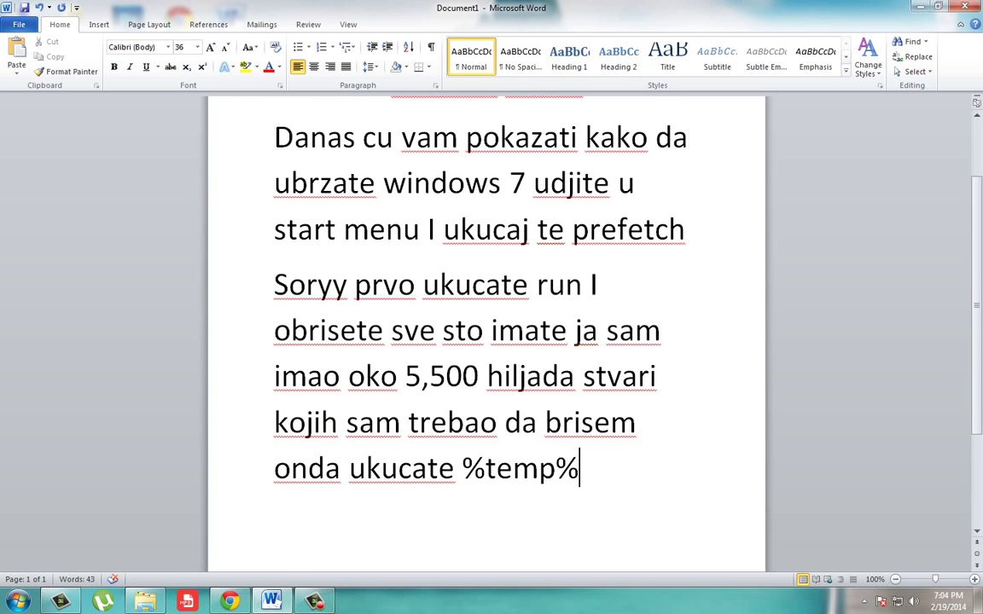
{"action": "type", "text": "i obr"}
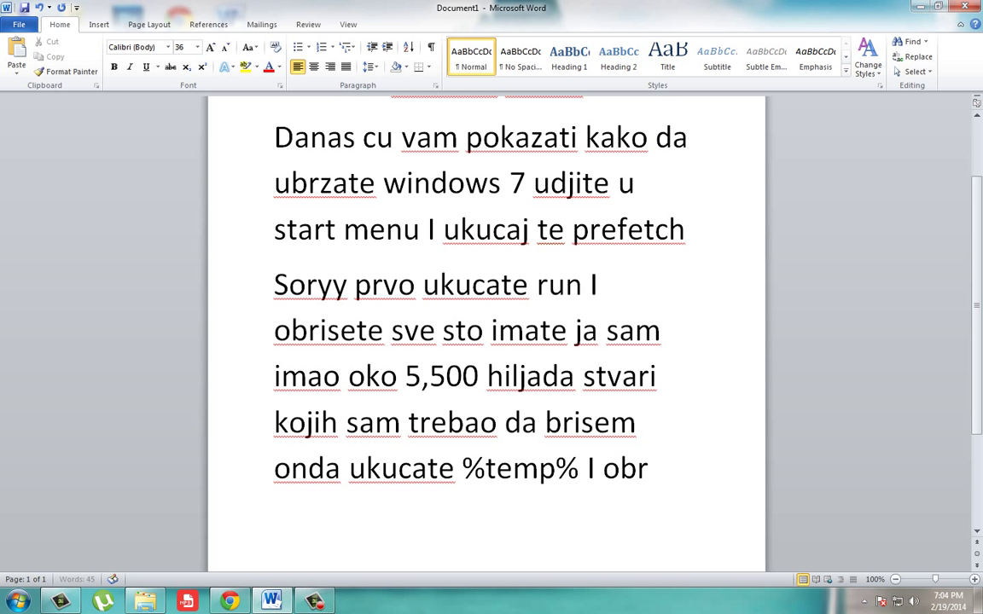
{"action": "type", "text": "isete"}
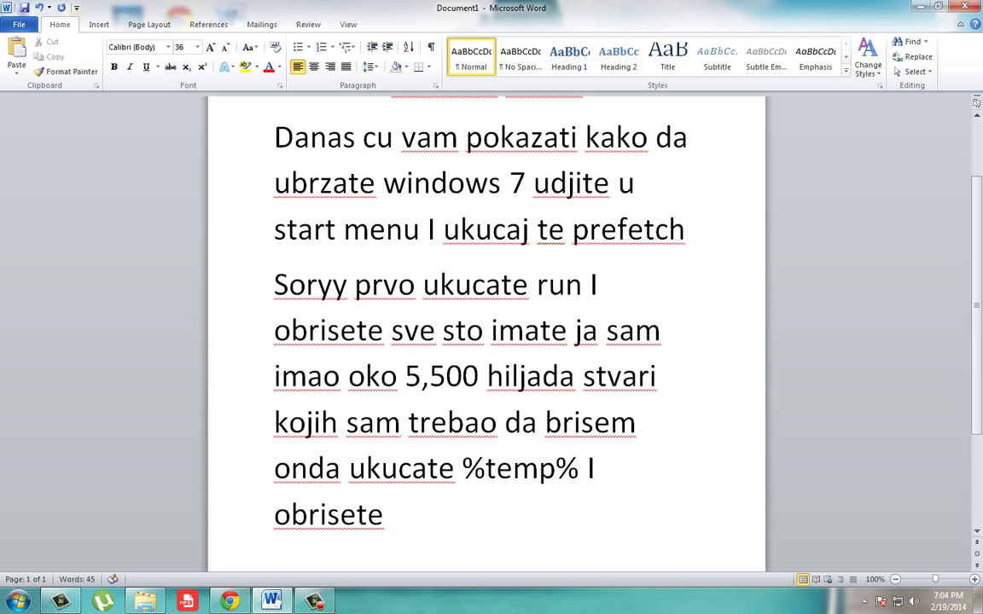
{"action": "type", "text": " tu s"}
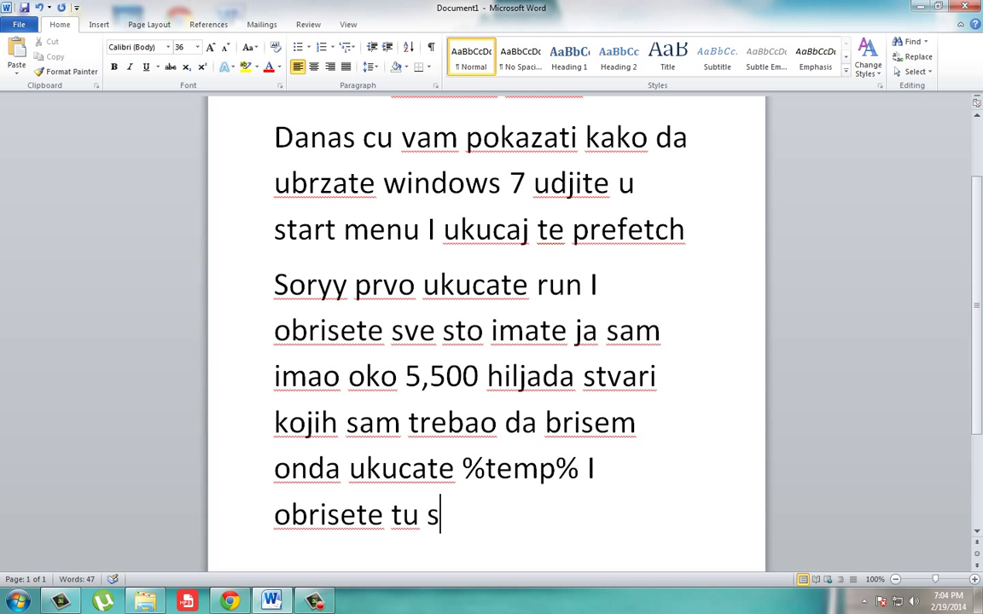
{"action": "type", "text": "ve sto"}
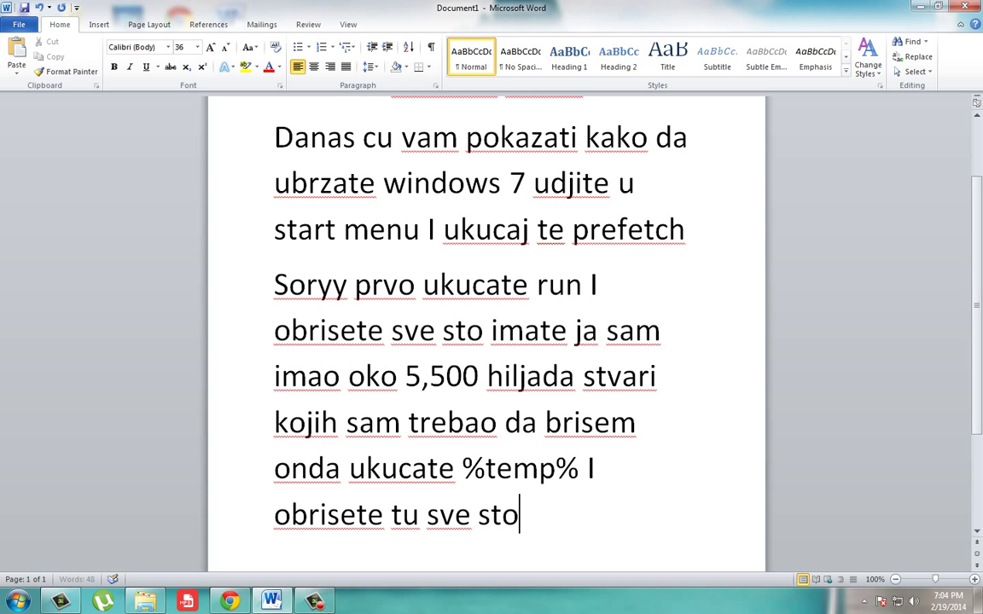
{"action": "type", "text": " imate i"}
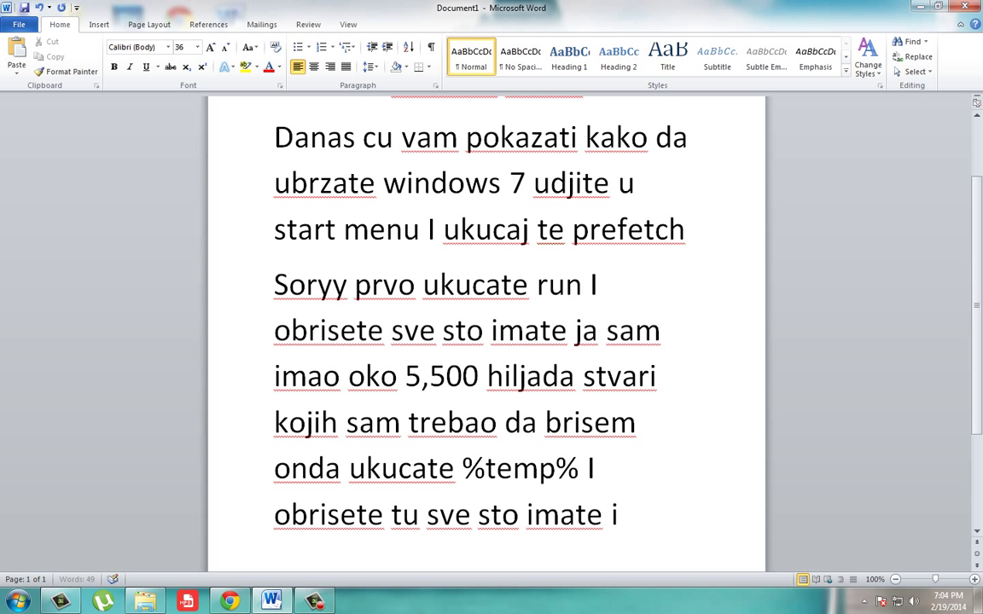
{"action": "type", "text": " to je to "}
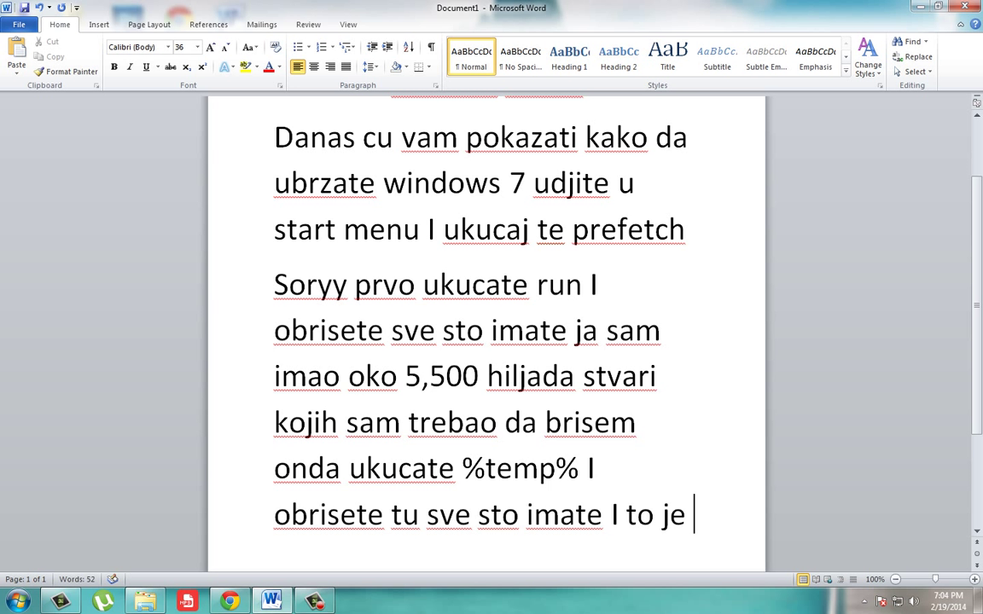
{"action": "type", "text": "pozdrav"}
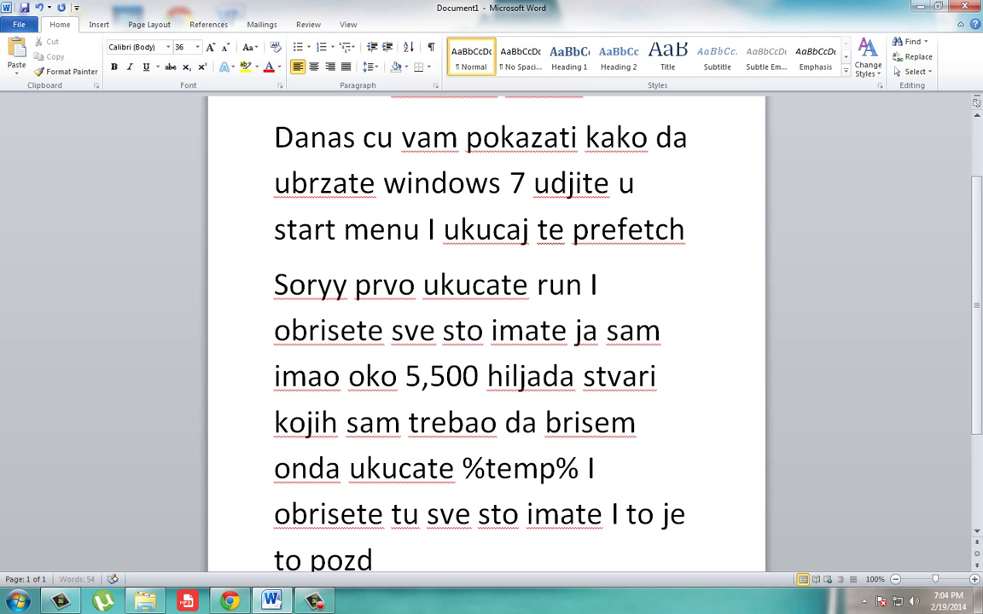